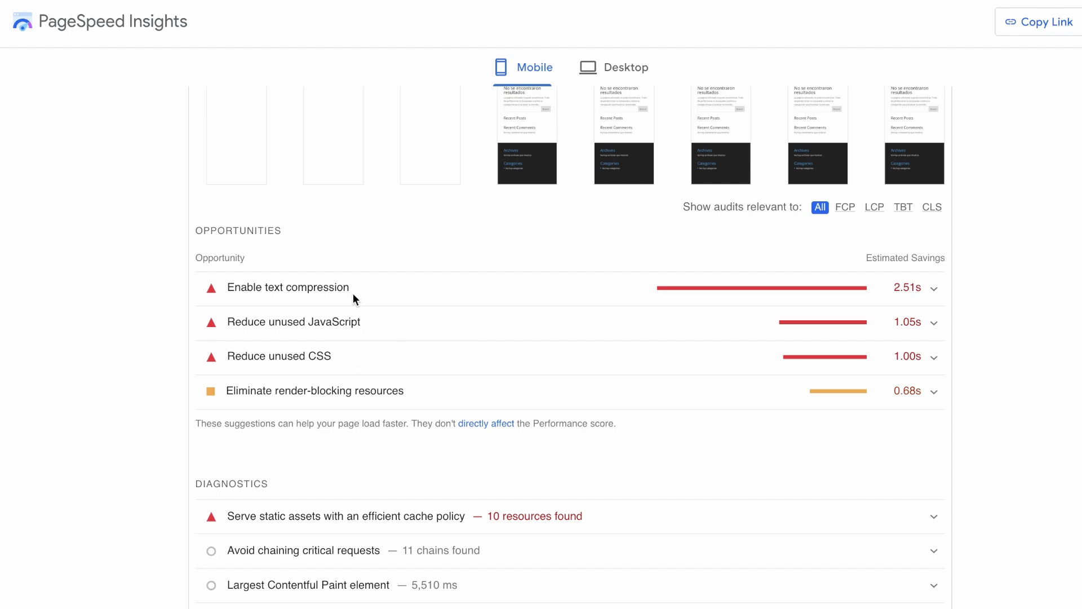
- Review the opportunities, diagnostics and overall scores in the mobile PageSpeed Insights report
scroll(137, 411, down, 2)
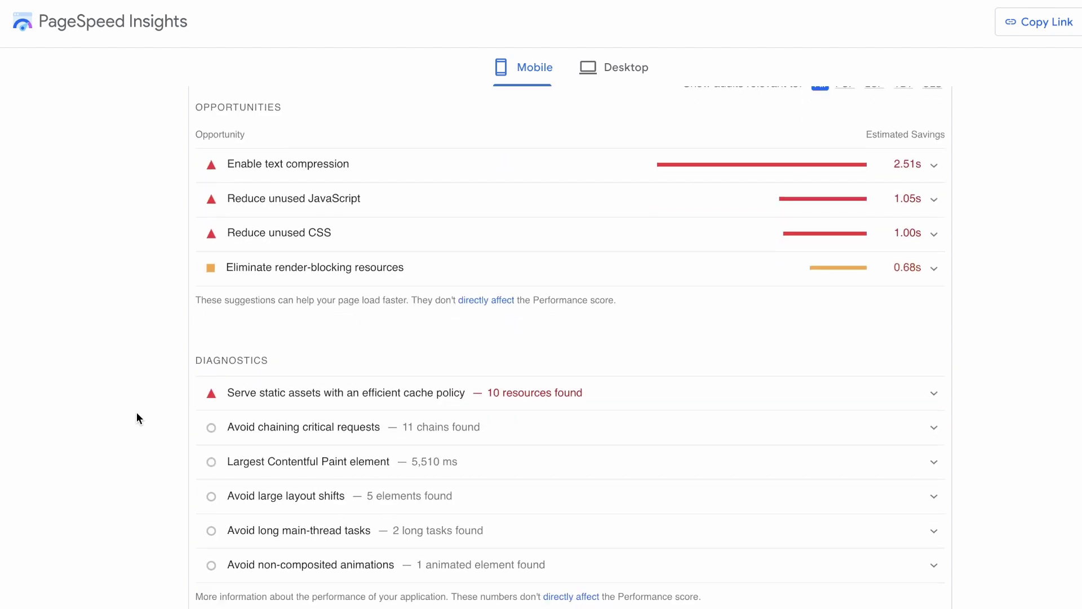
scroll(90, 420, down, 2)
scroll(90, 420, up, 9)
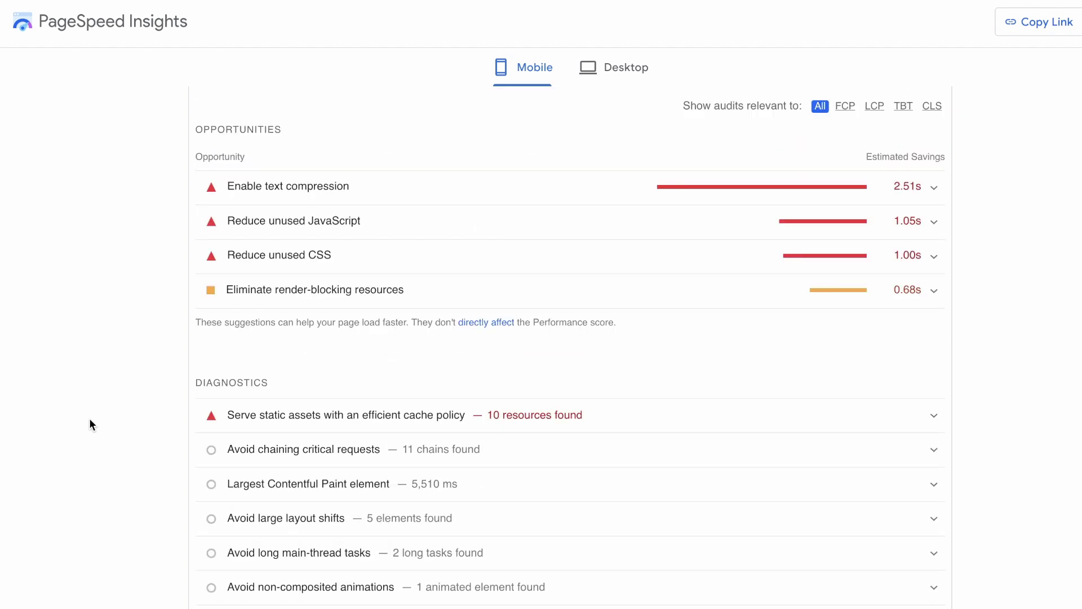
scroll(90, 424, up, 10)
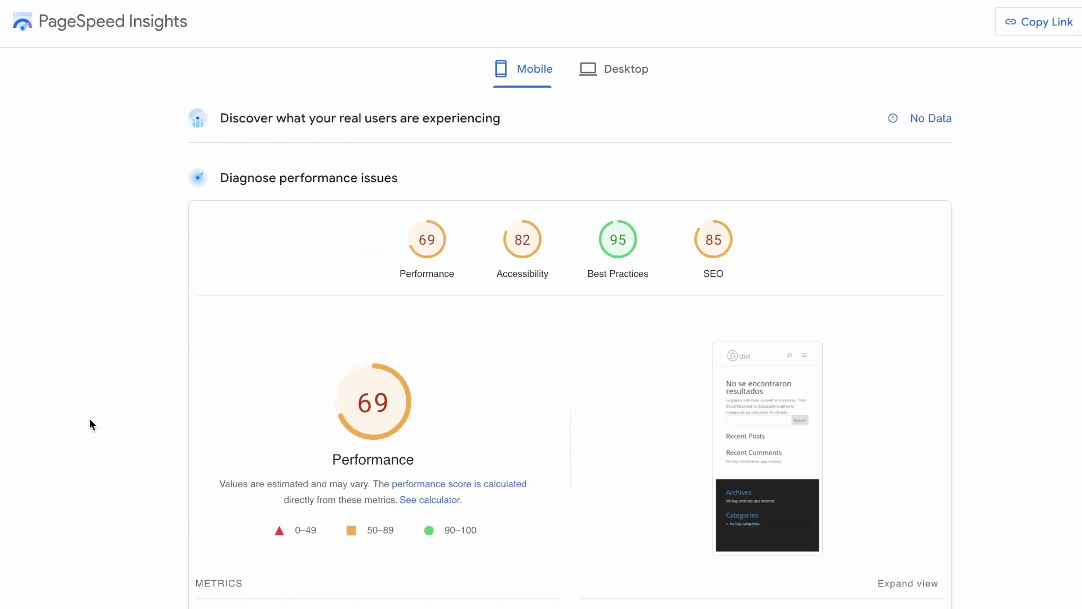
scroll(89, 425, up, 1)
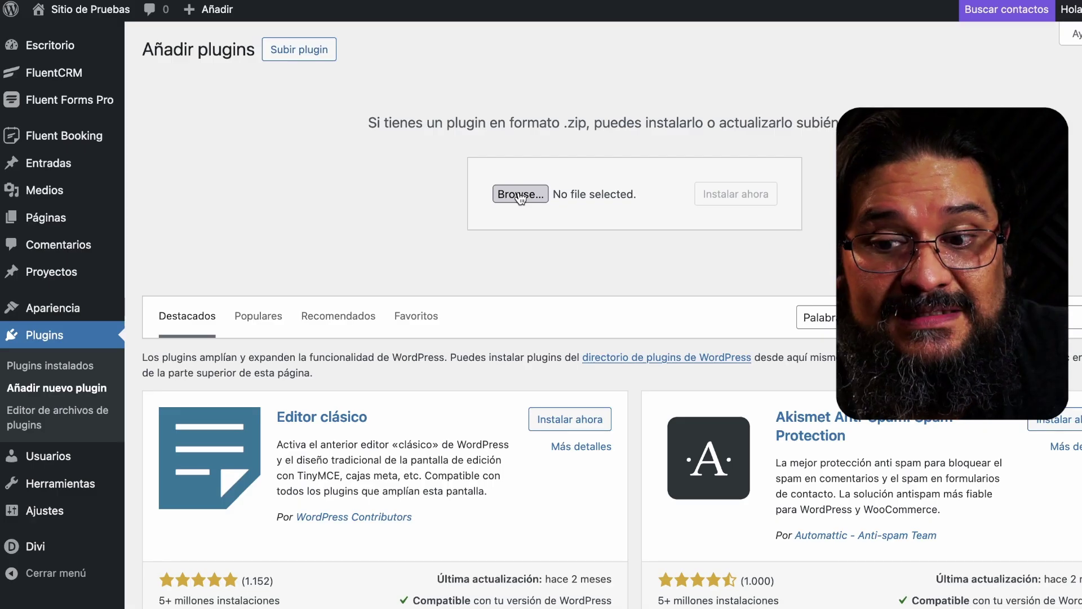
- In the WordPress admin, activate the WP-Optimize - Clean, Compress, Cache plugin and open its database optimization page
click(519, 195)
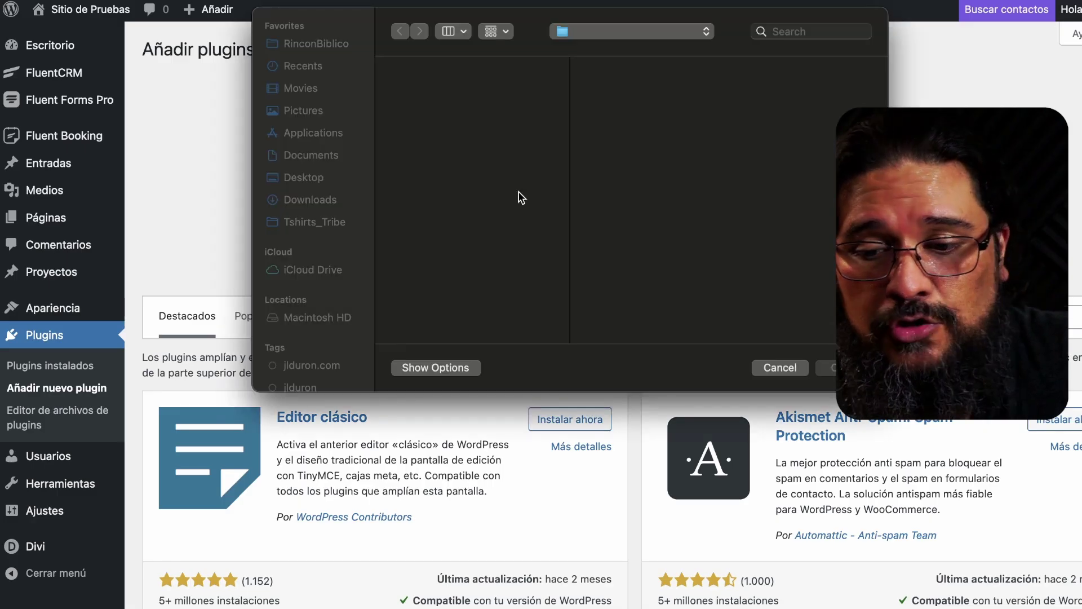
click(780, 367)
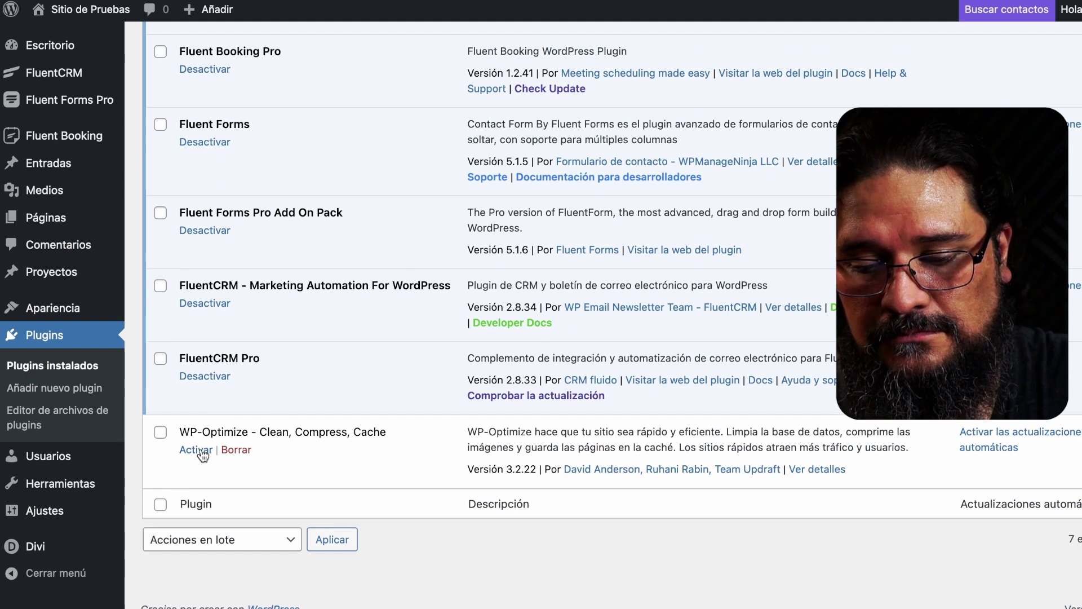
click(197, 450)
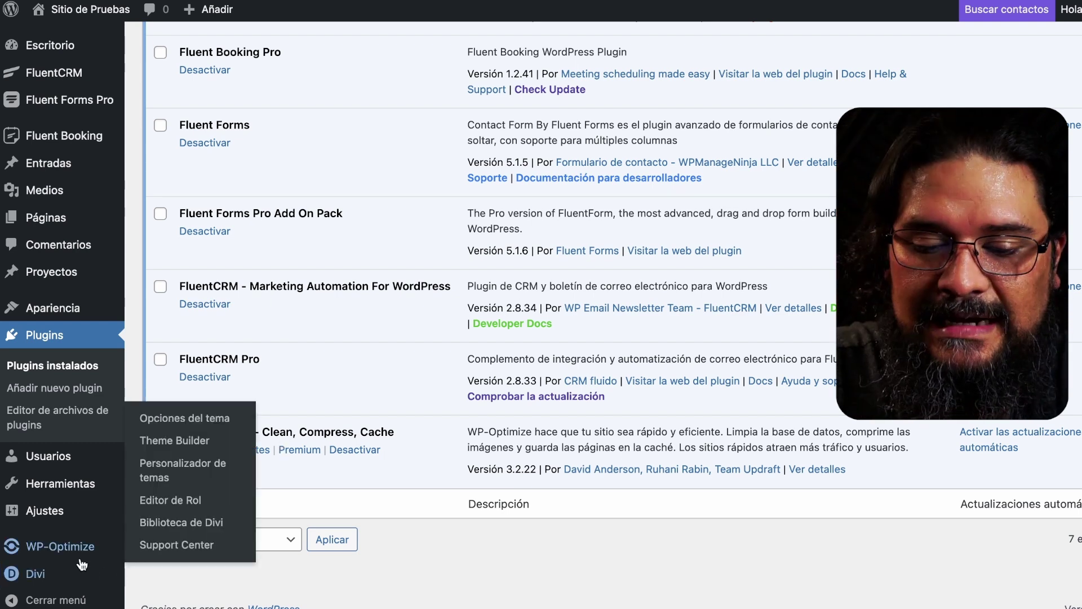
mouse_move(71, 552)
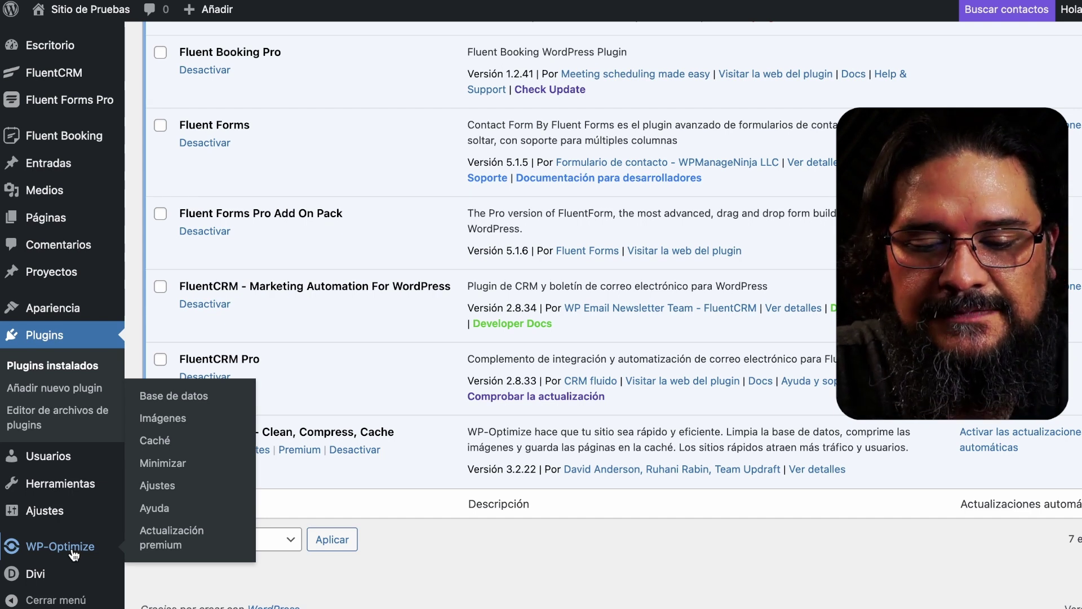
click(72, 551)
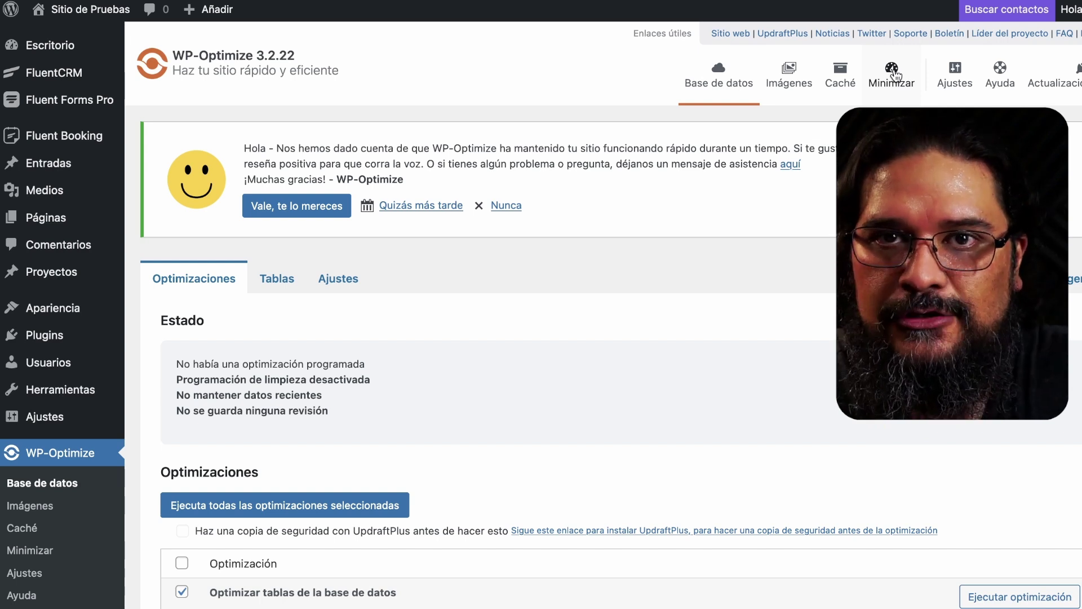
- Select every database optimization, including the option to delete all transient options and not only the expired ones
scroll(130, 429, down, 6)
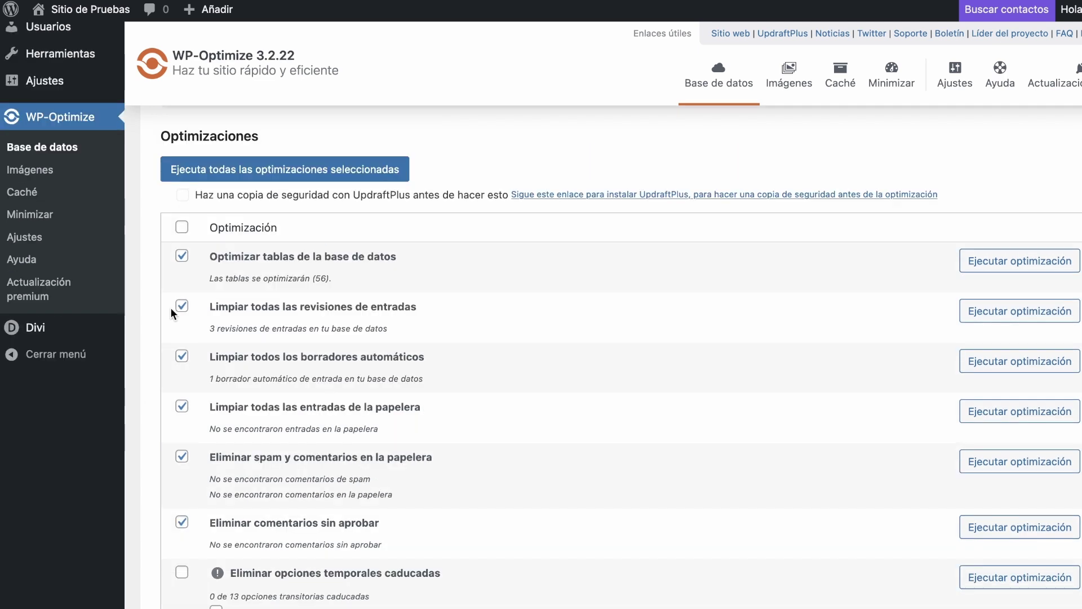
click(181, 229)
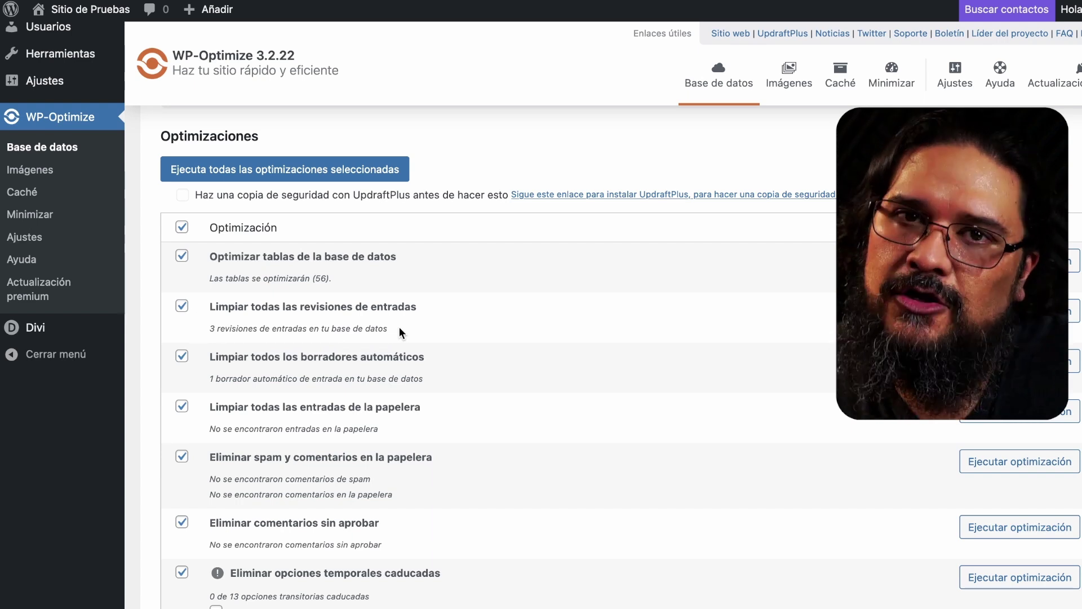
scroll(399, 326, down, 3)
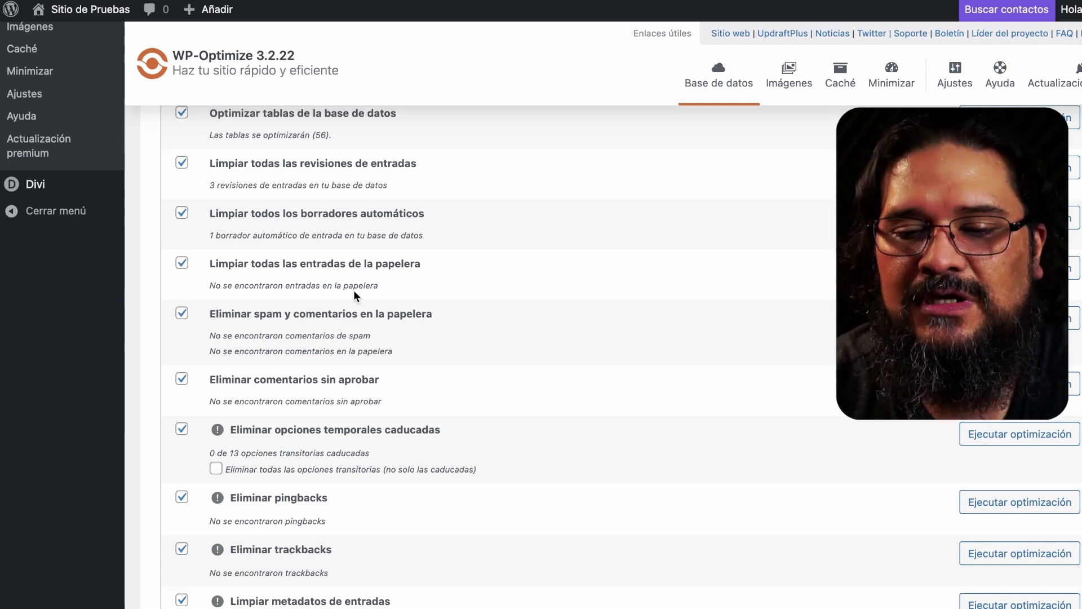
scroll(353, 290, down, 3)
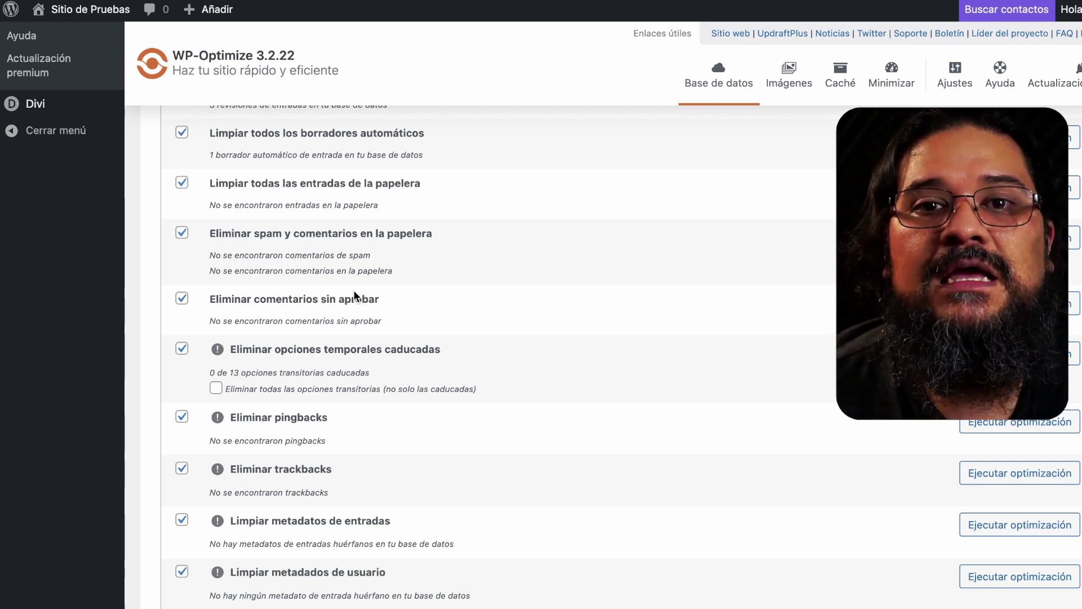
scroll(354, 292, down, 5)
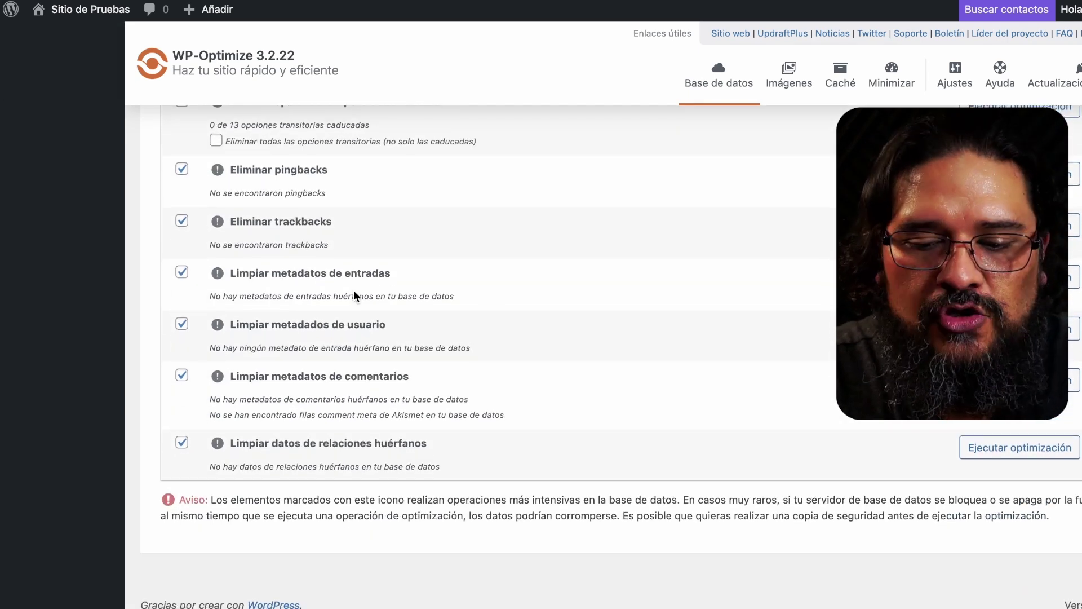
scroll(353, 290, up, 3)
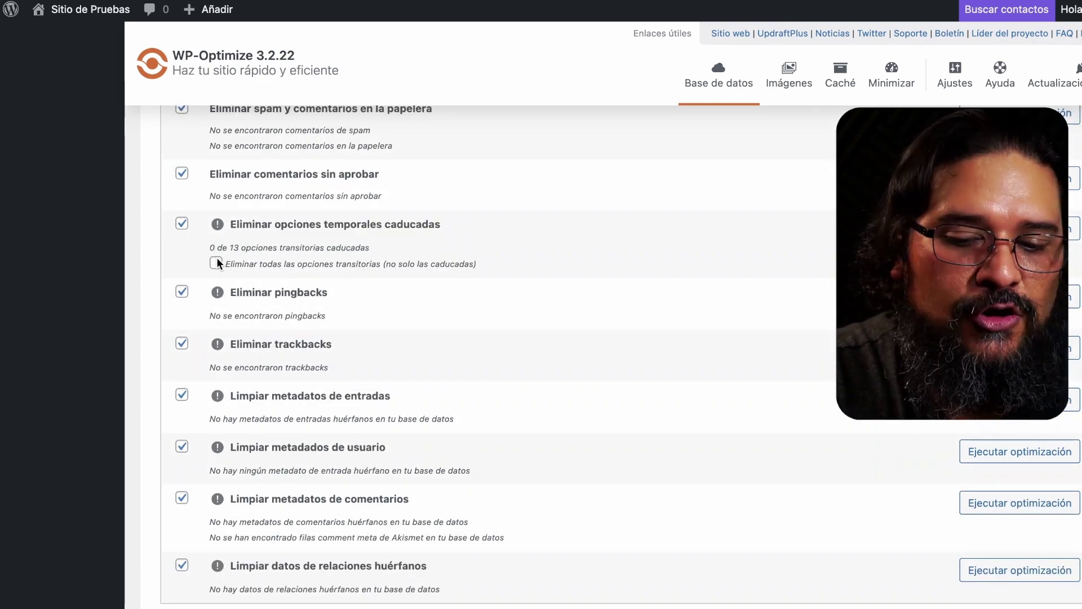
click(216, 263)
- Run all the selected database optimizations and check their progress in the list
scroll(319, 289, up, 1)
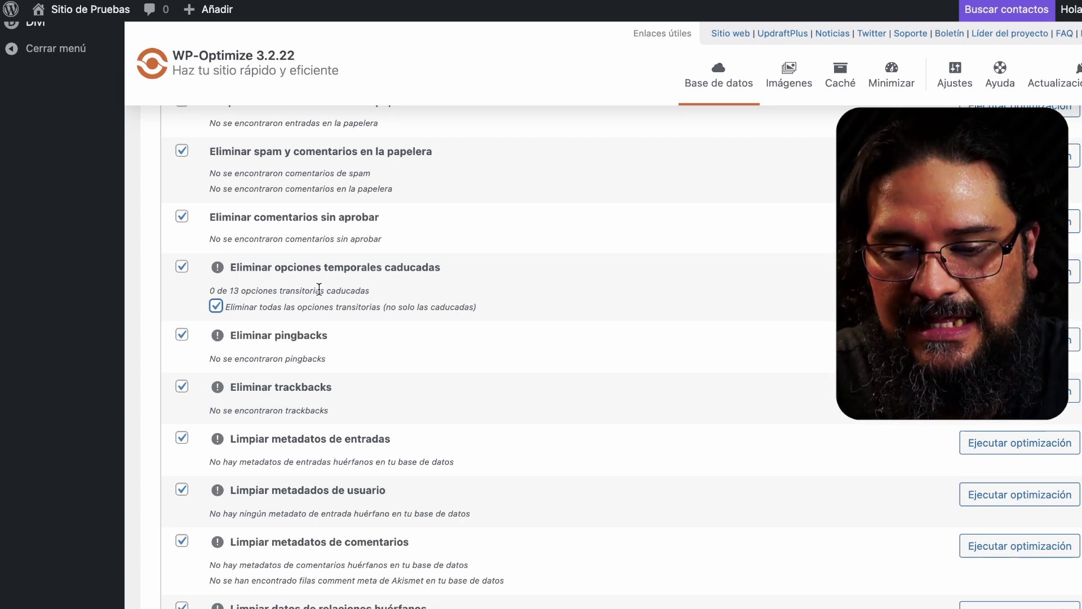
scroll(319, 289, up, 10)
click(178, 428)
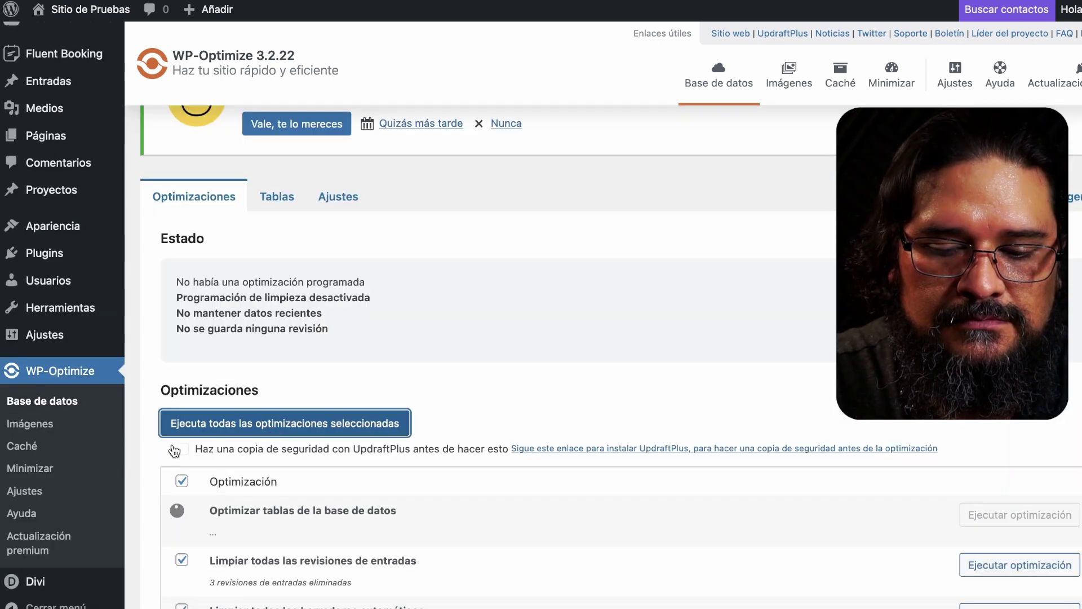
scroll(149, 458, down, 5)
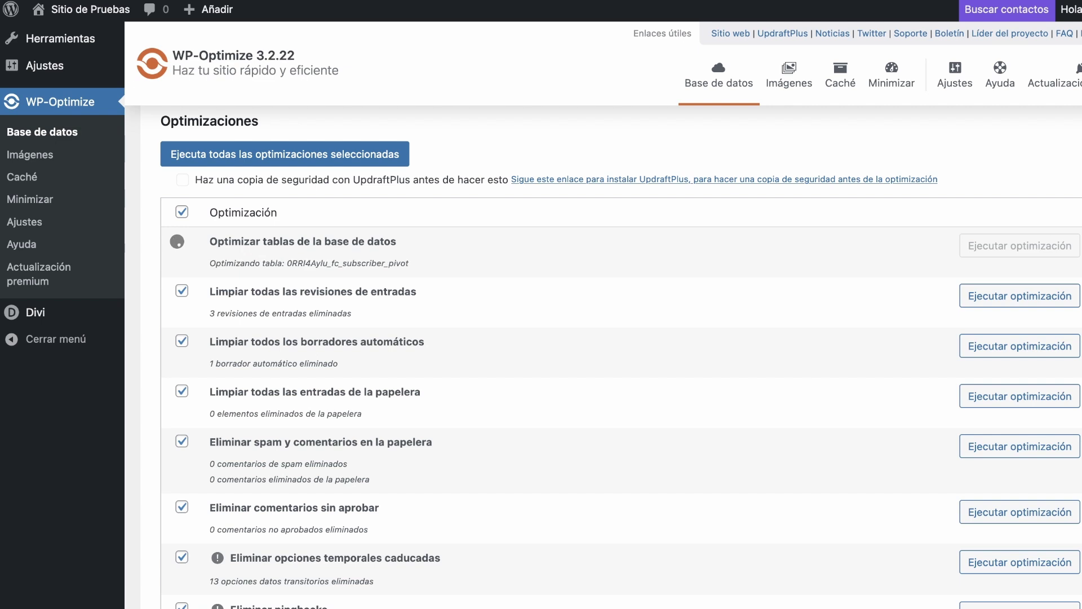
scroll(134, 270, up, 1)
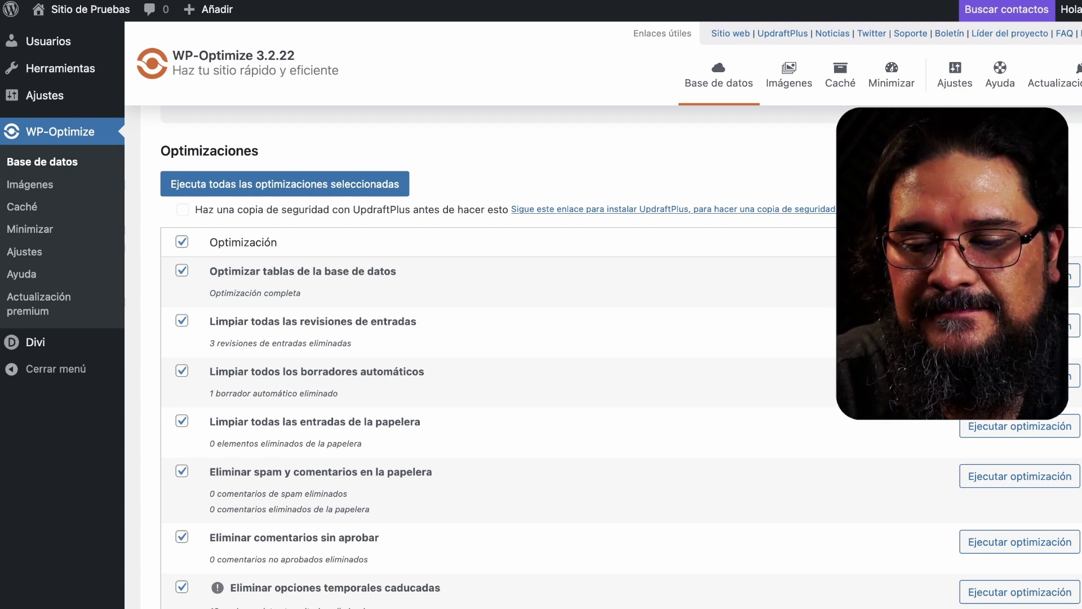
- Enable automatic compression of newly added images in the WP-Optimize image settings
click(789, 80)
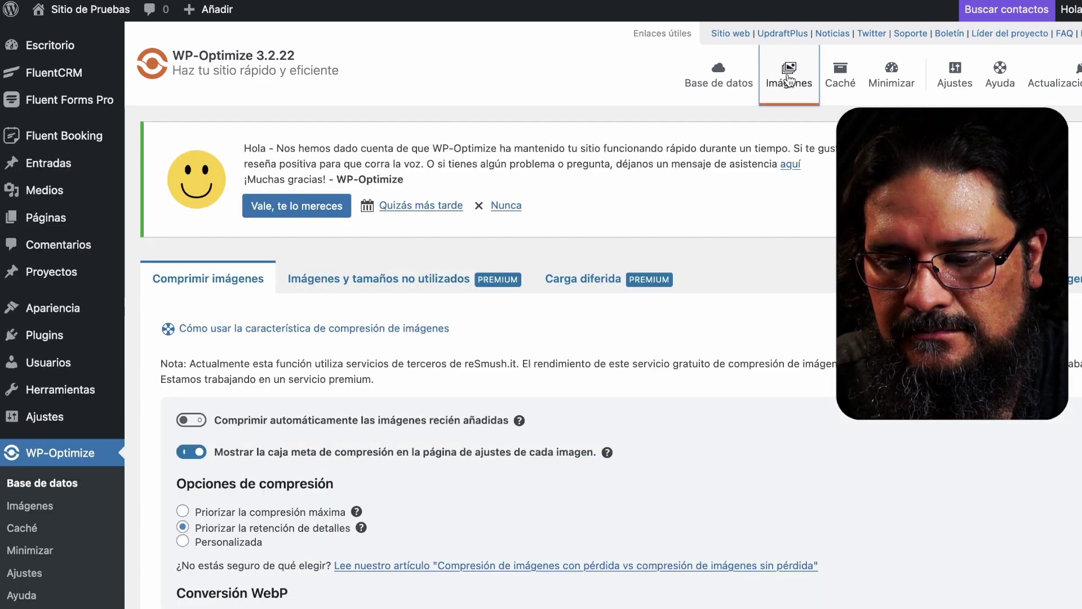
scroll(198, 241, down, 3)
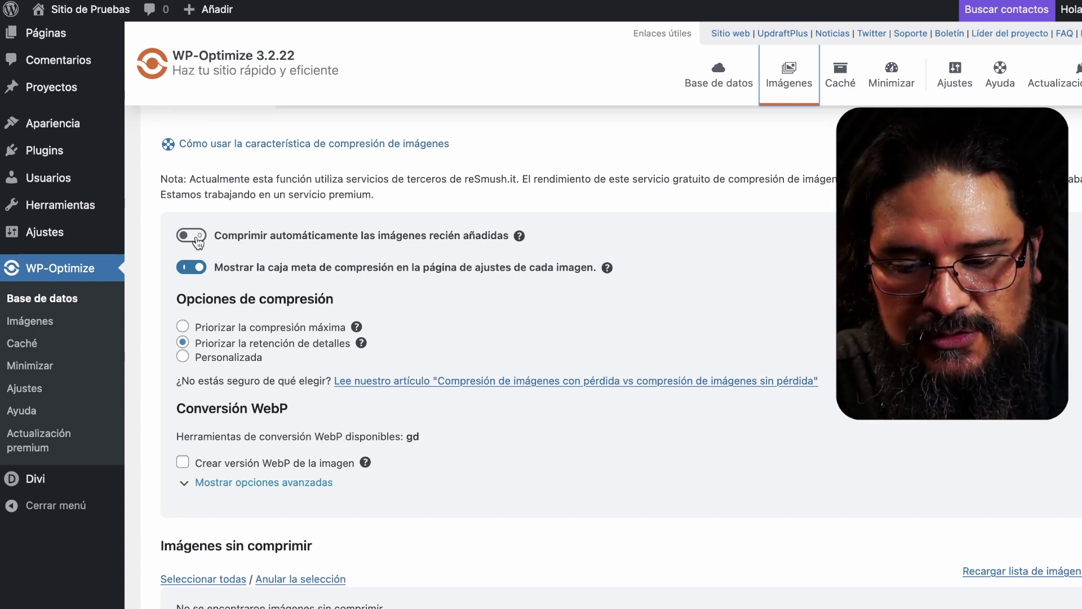
click(196, 239)
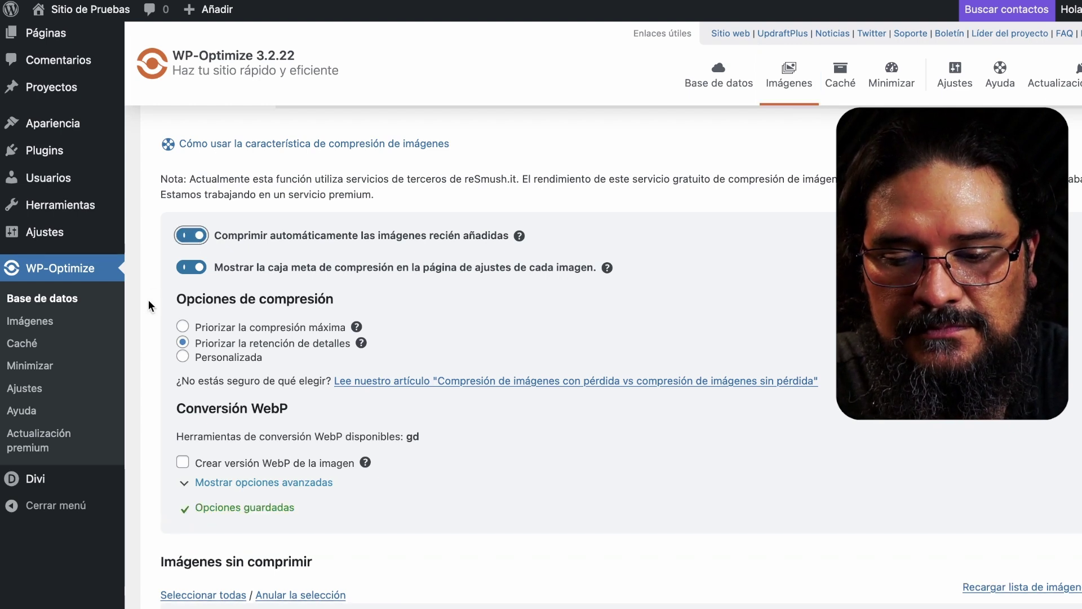
- Set the image compression option to Personalizada and enable creating a WebP version of each image
scroll(146, 302, down, 3)
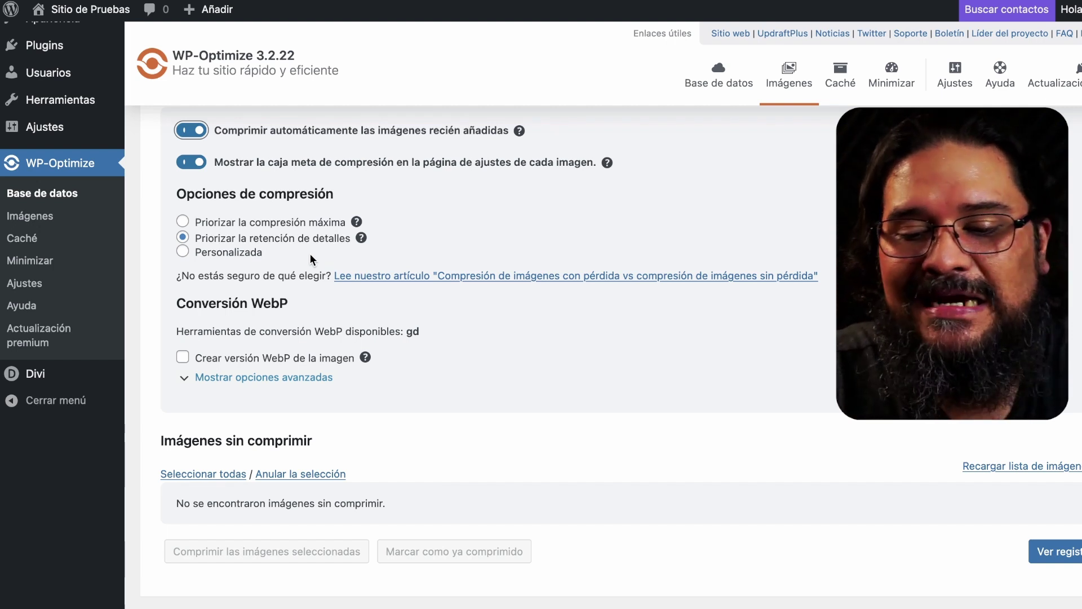
click(255, 253)
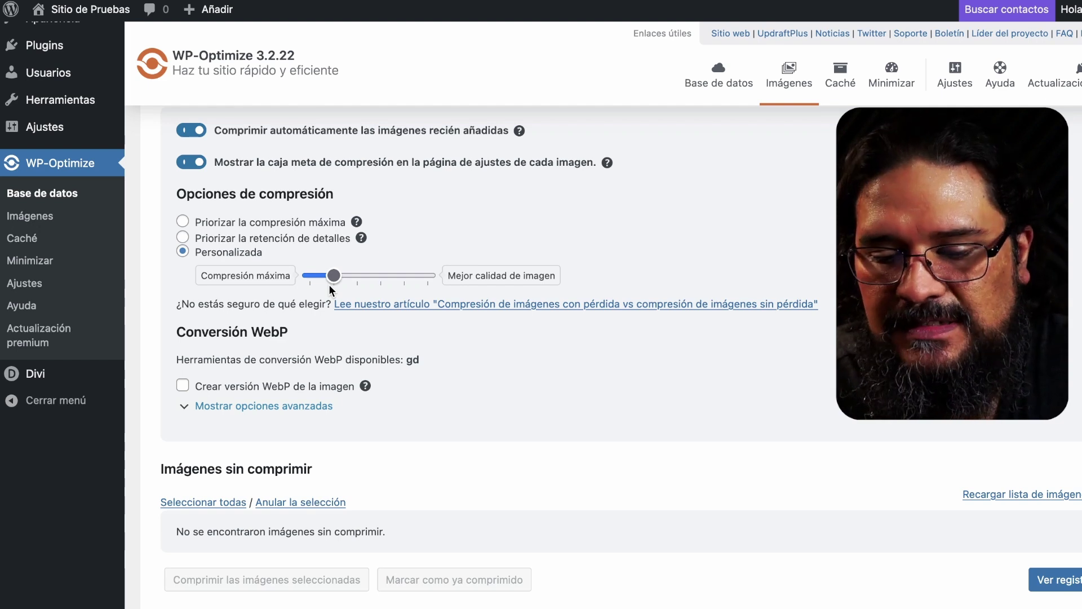
scroll(143, 354, down, 2)
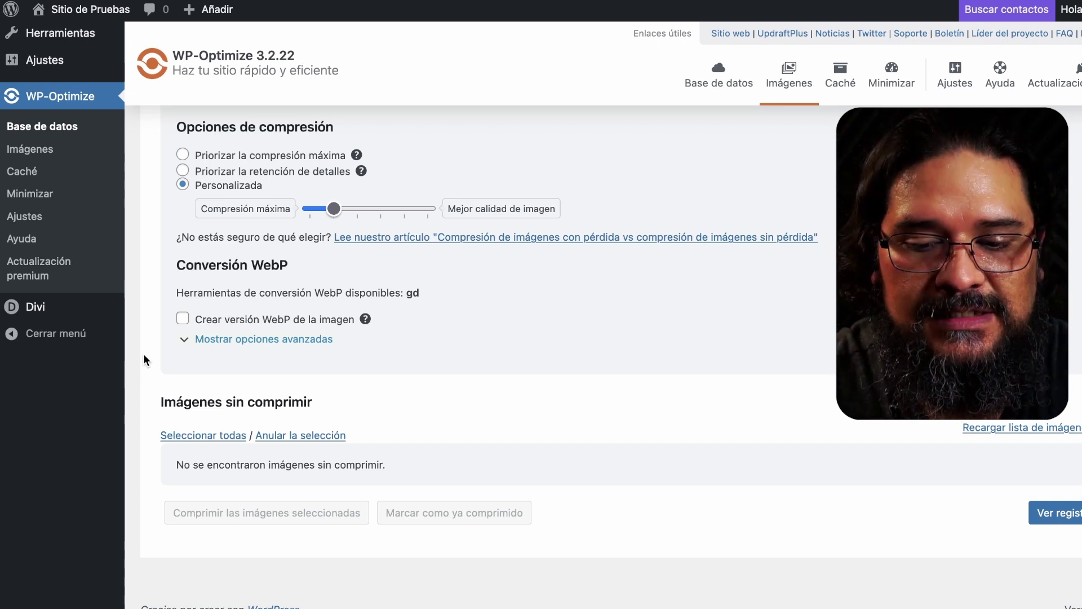
click(184, 319)
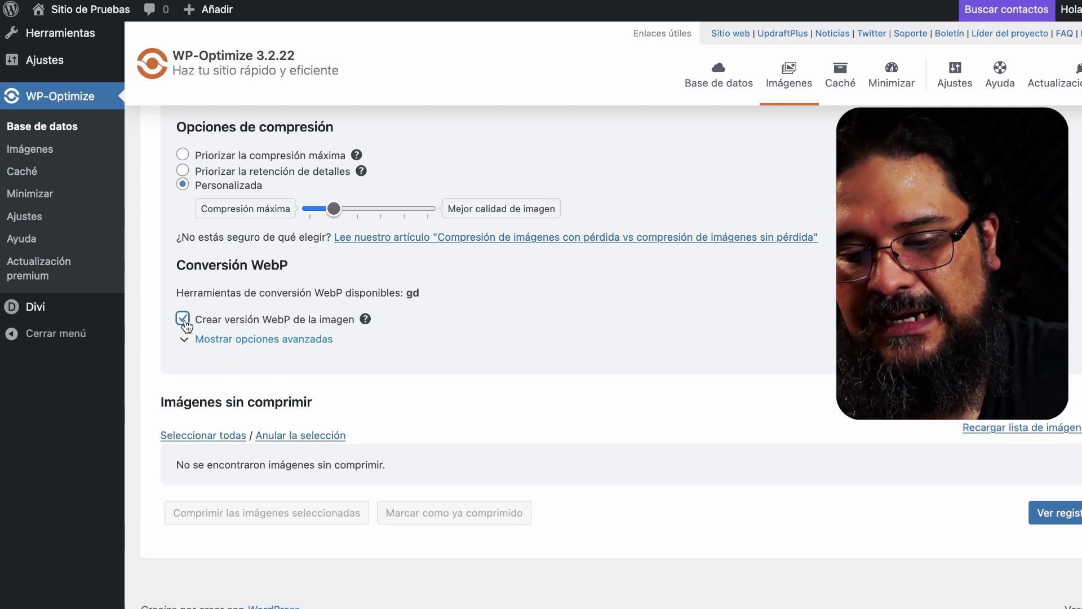
- Activate WP-Optimize minification and review the HTML, JavaScript and CSS processing options
click(892, 76)
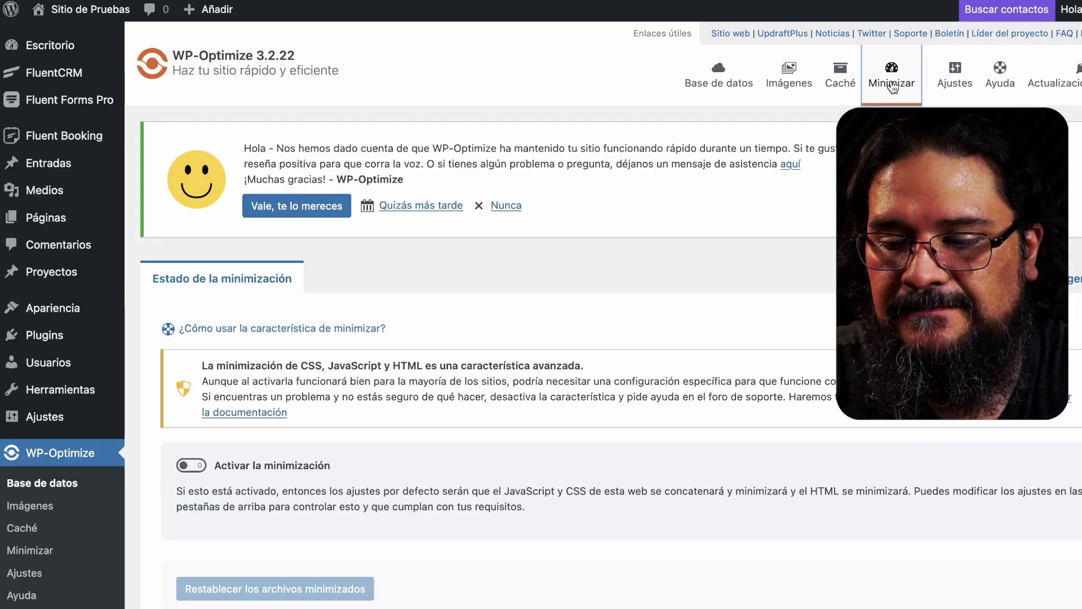
scroll(128, 293, down, 5)
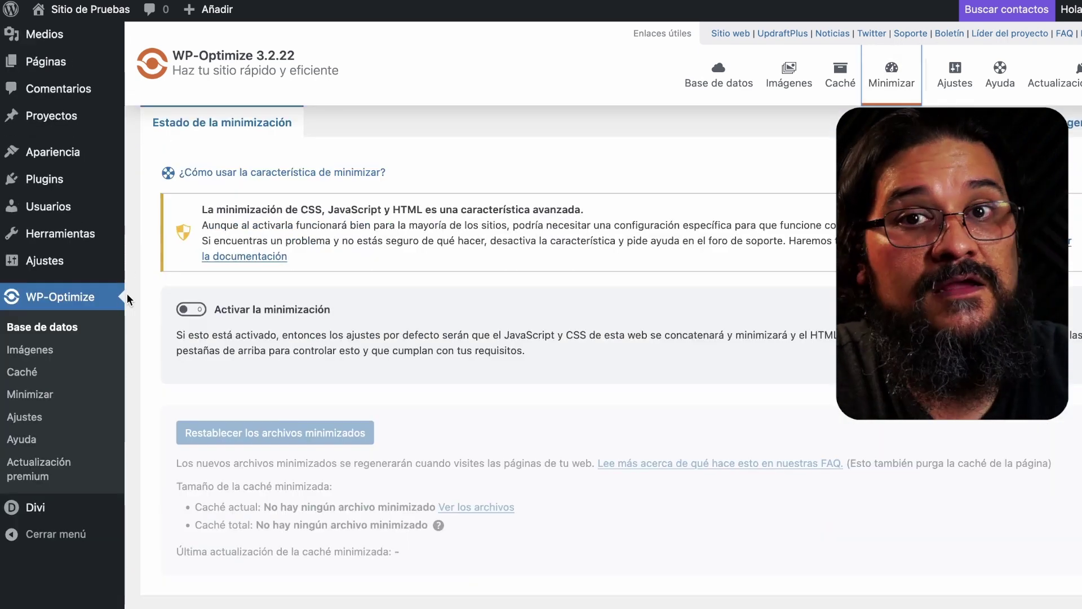
click(197, 308)
scroll(141, 320, down, 2)
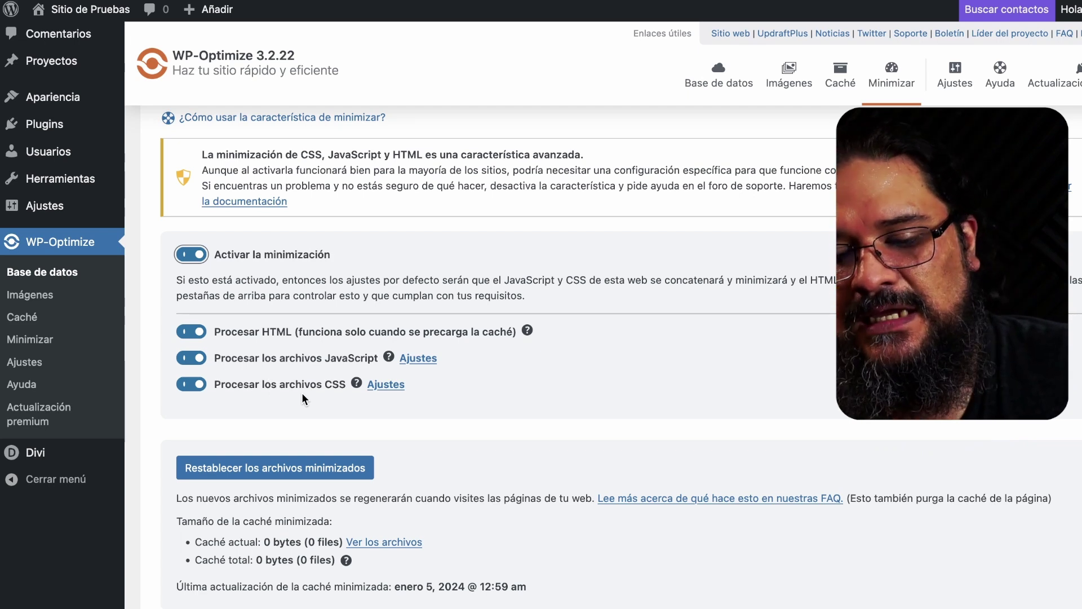
scroll(135, 378, down, 2)
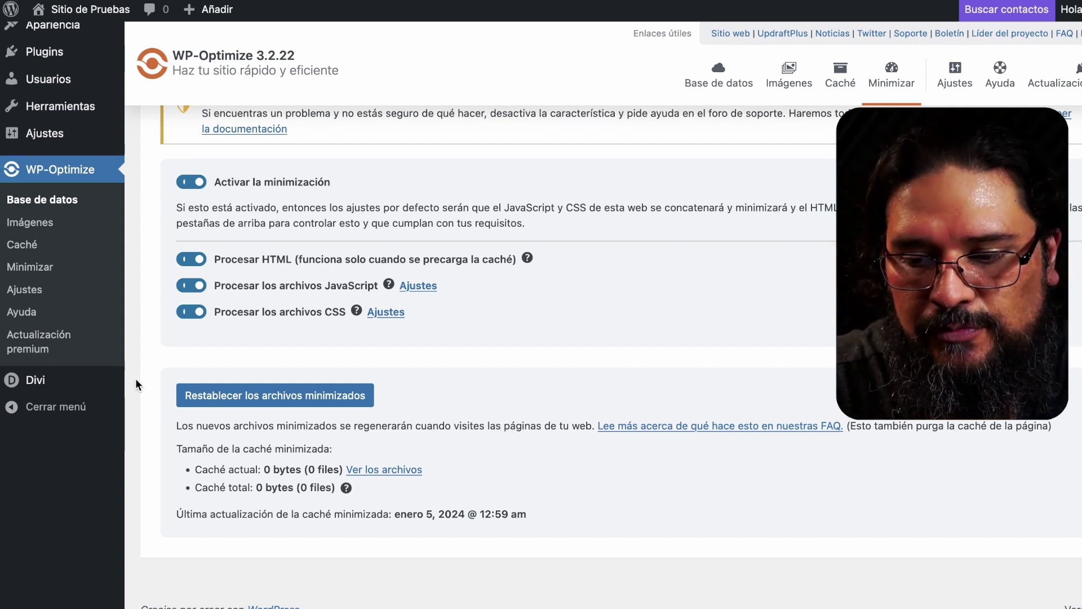
- Activate page caching in the WP-Optimize cache settings and save the changes
click(842, 89)
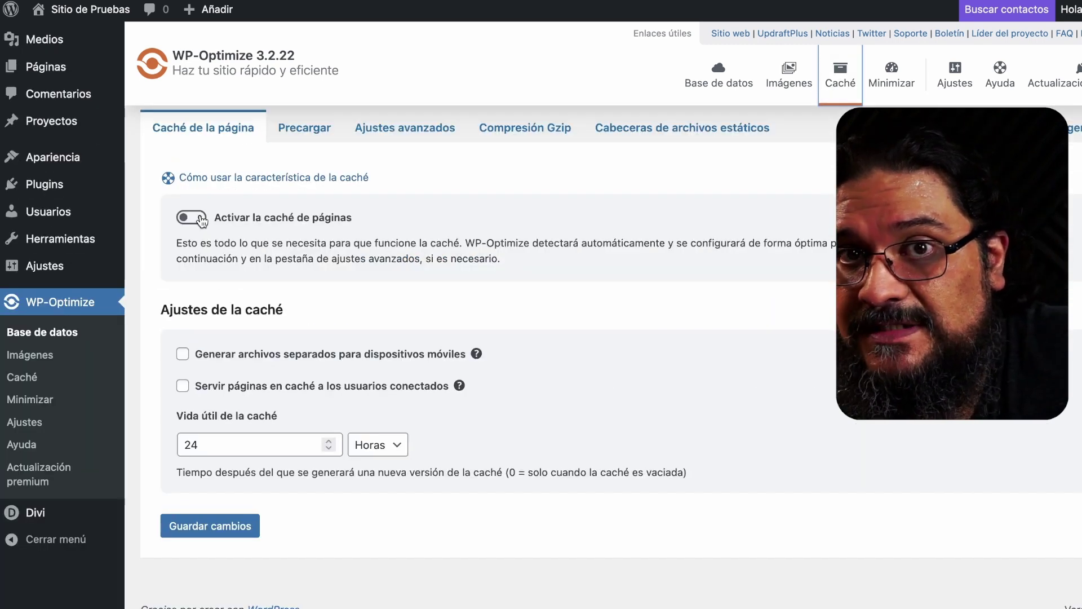
click(192, 217)
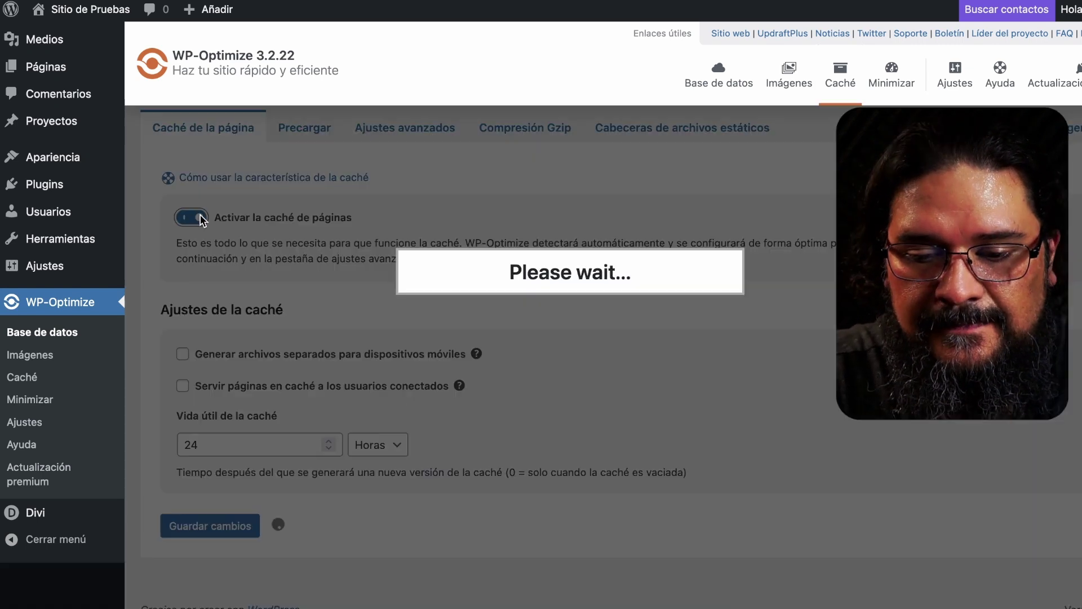
scroll(136, 332, down, 2)
scroll(138, 334, down, 3)
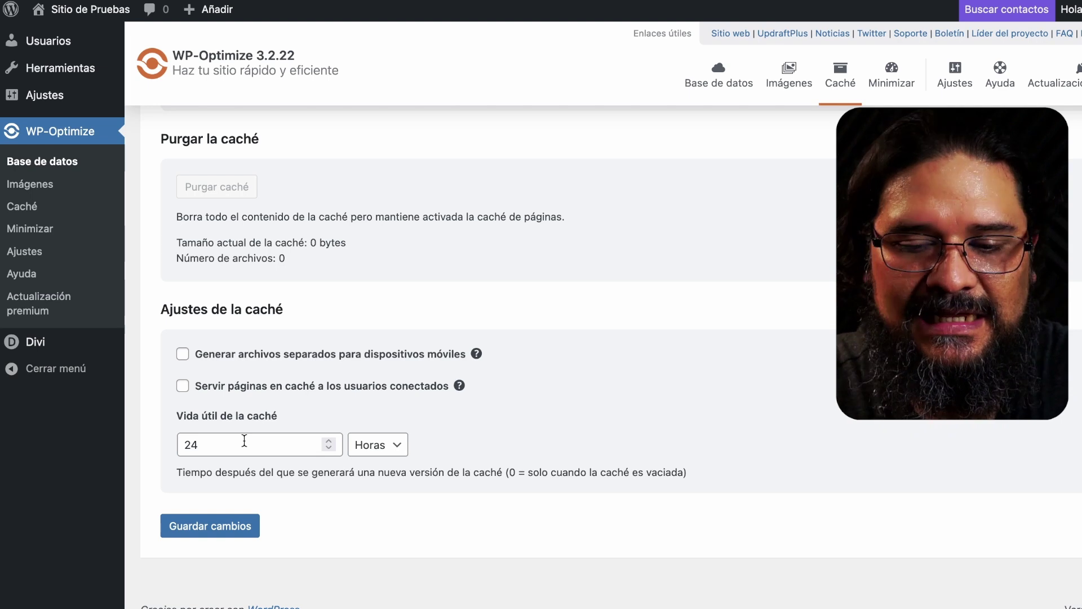
click(214, 526)
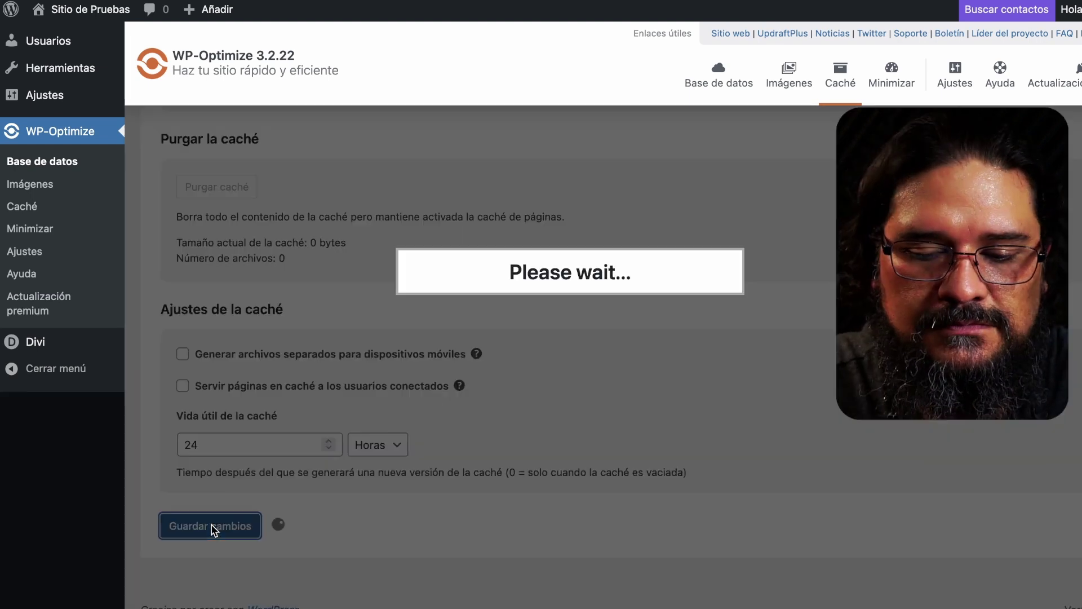
scroll(313, 347, up, 5)
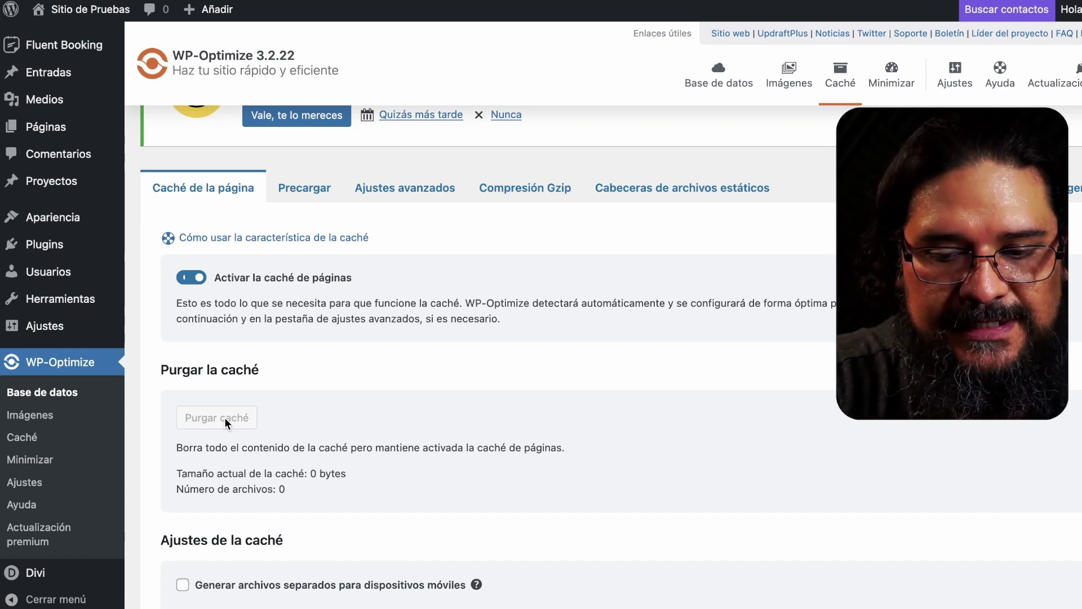
- Run the cache preload, activate scheduled cache preloading with the same period as the cache lifespan, and save the changes
click(304, 188)
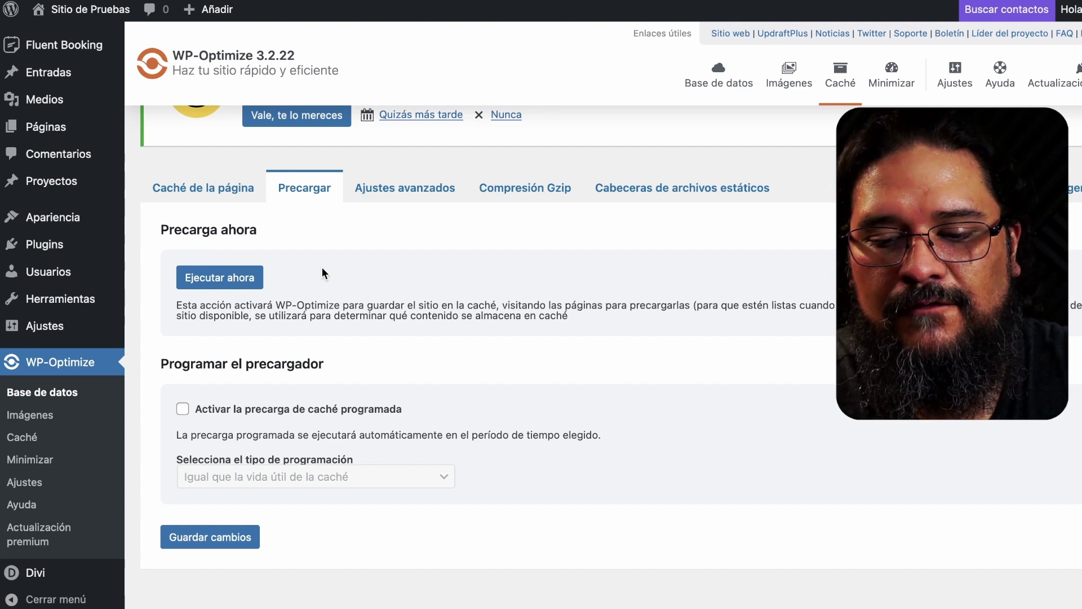
click(246, 283)
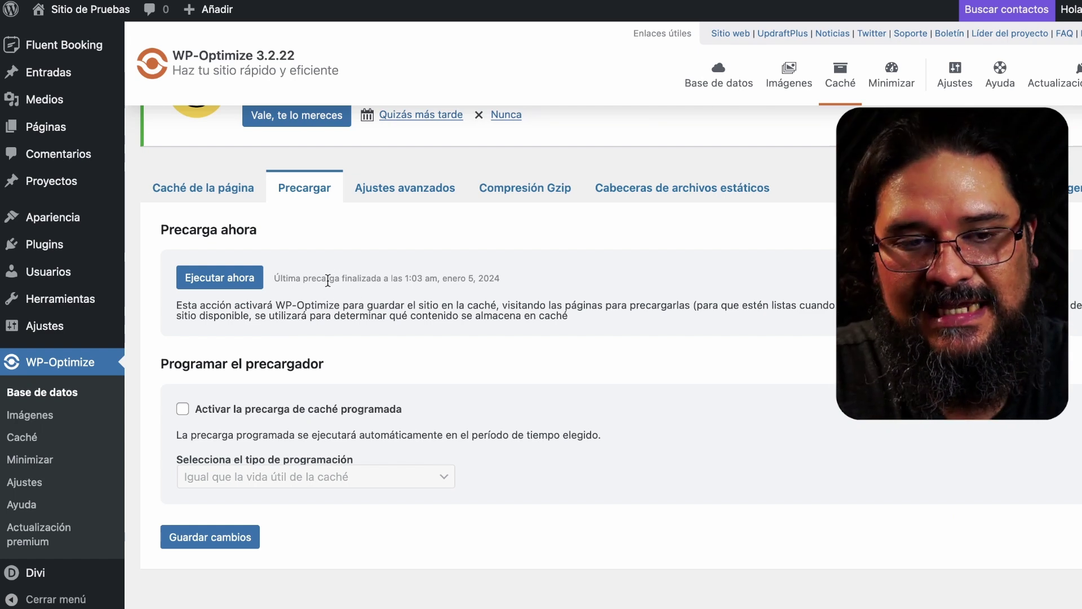
click(217, 408)
scroll(225, 479, down, 1)
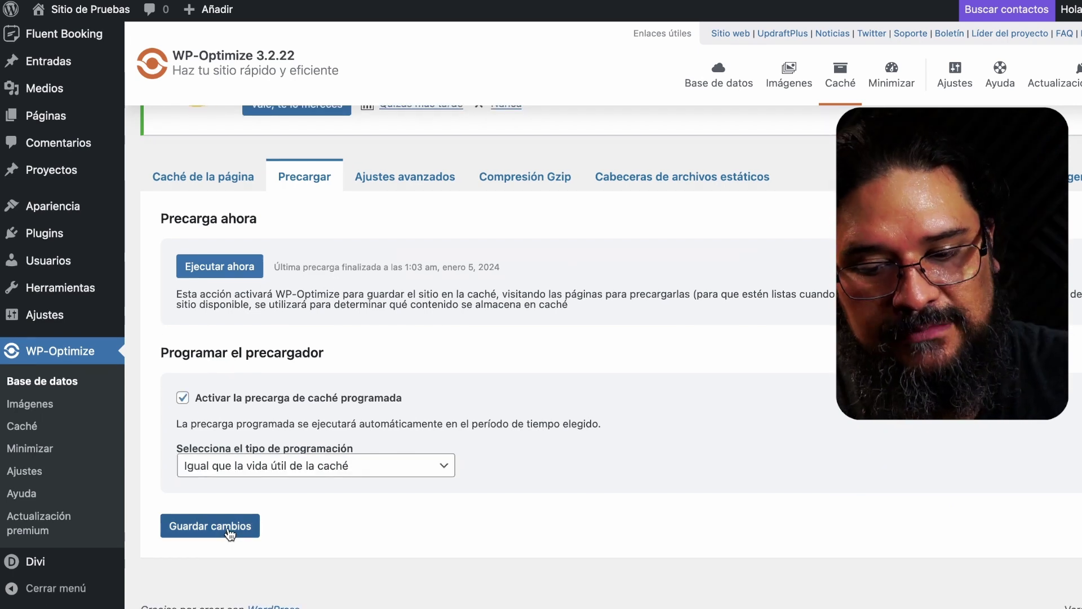
click(230, 532)
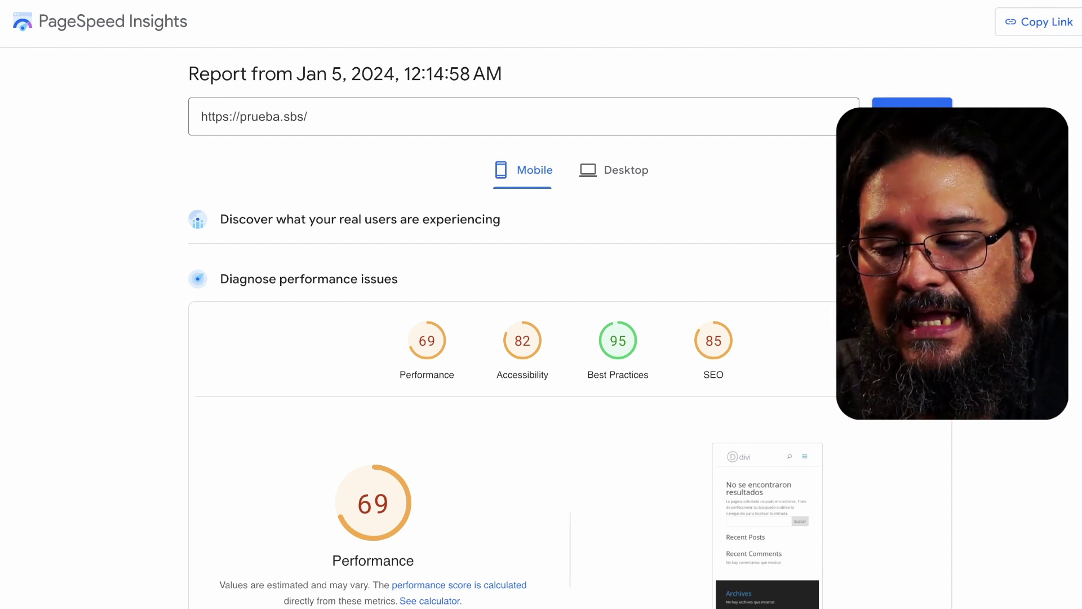
click(912, 116)
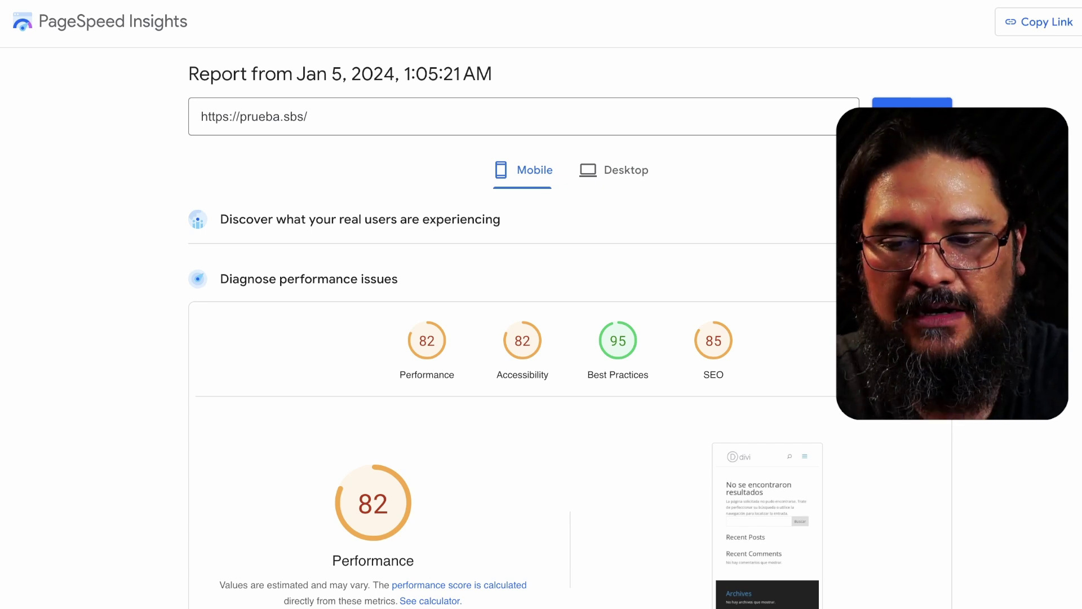
drag(240, 116, 308, 116)
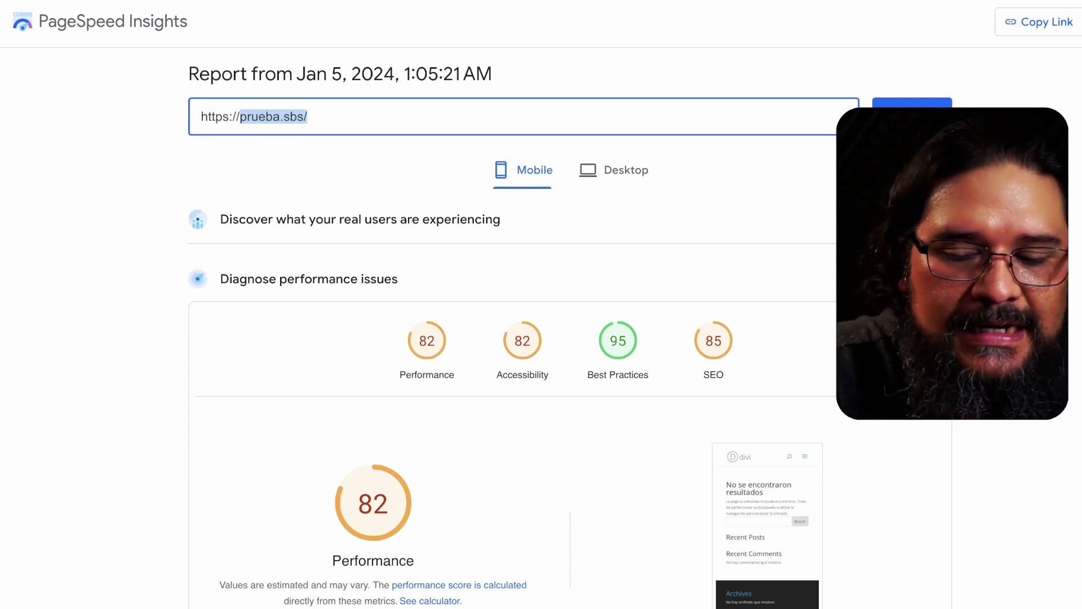
click(631, 175)
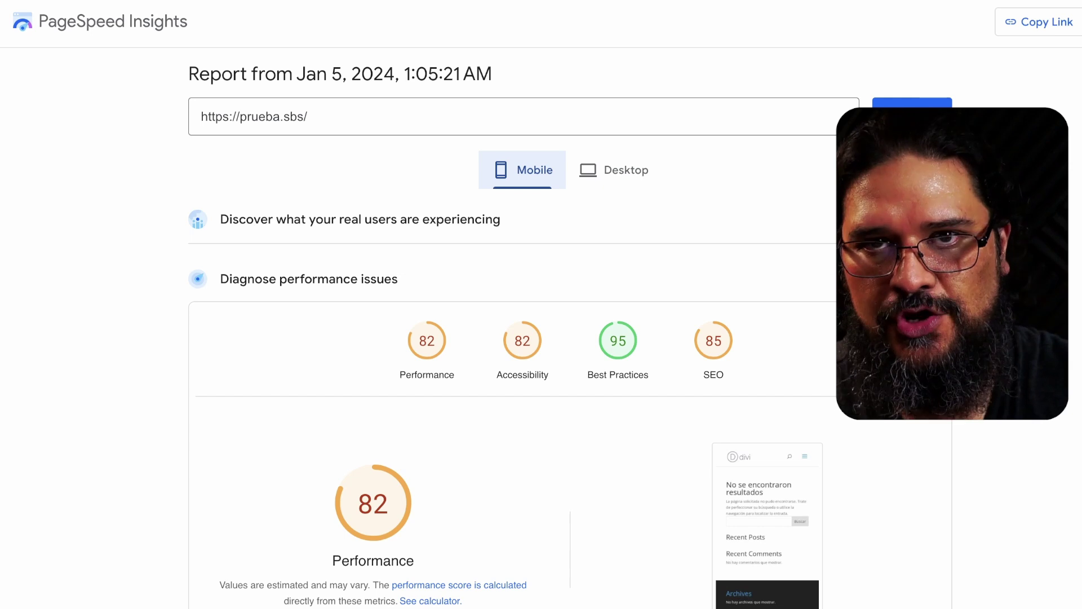
click(425, 115)
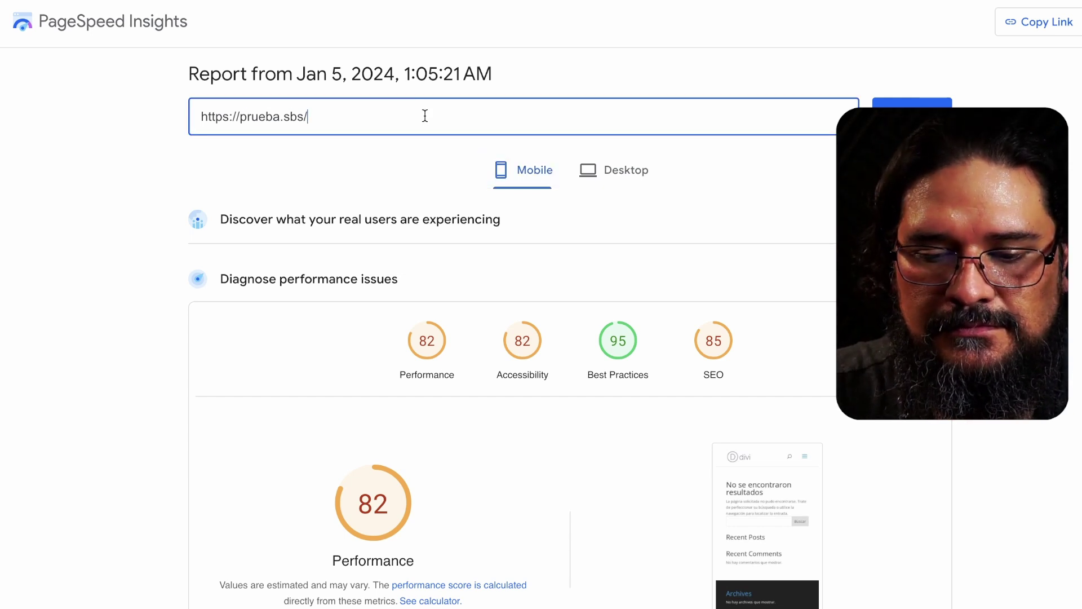
drag(425, 116, 239, 116)
text(rinconbiblico.com)
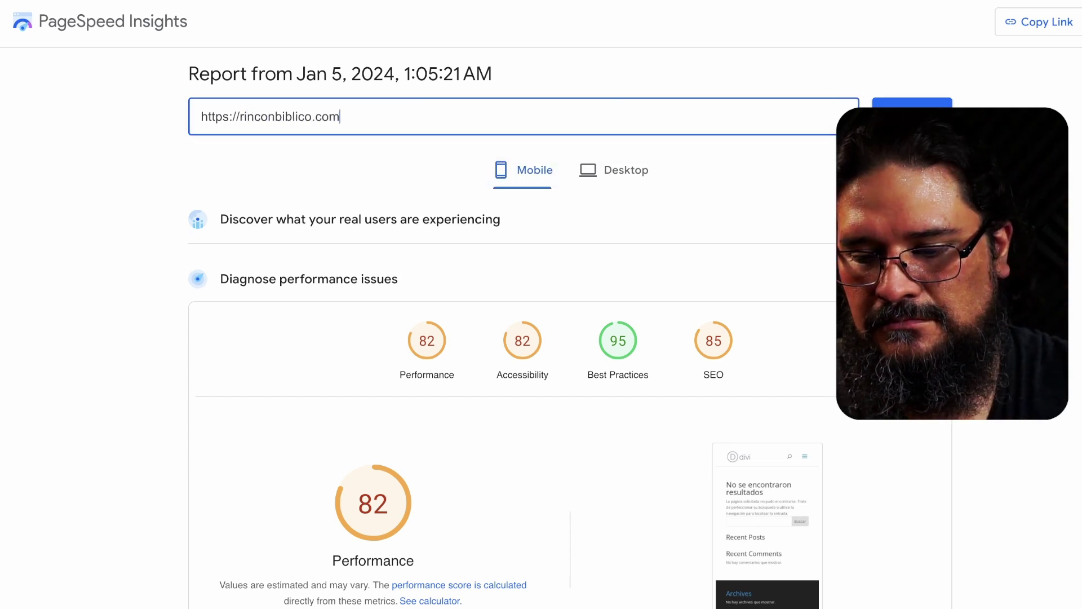
key(Return)
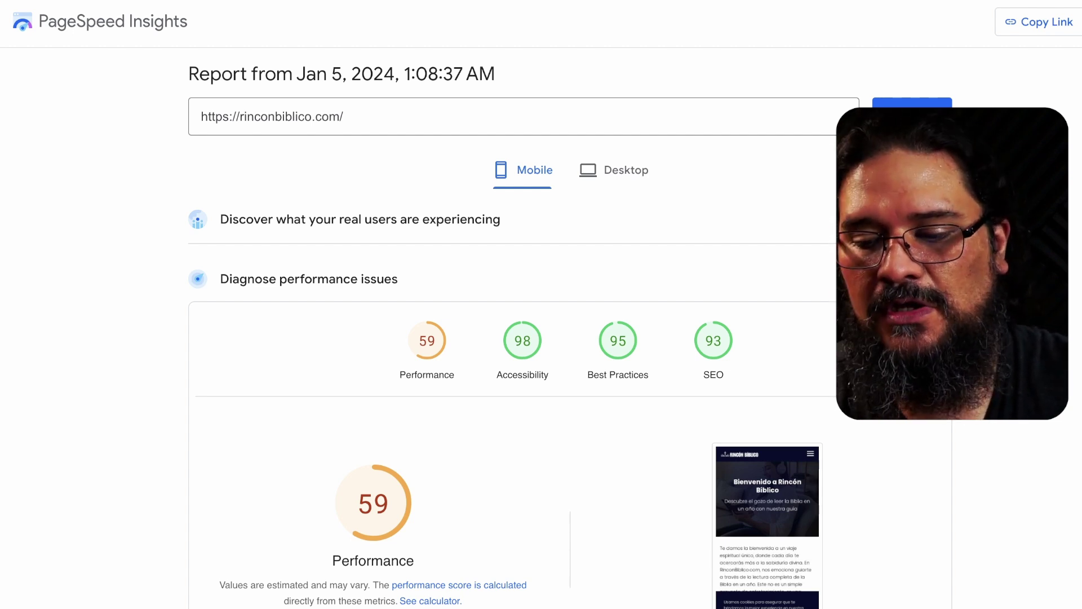
scroll(541, 338, down, 2)
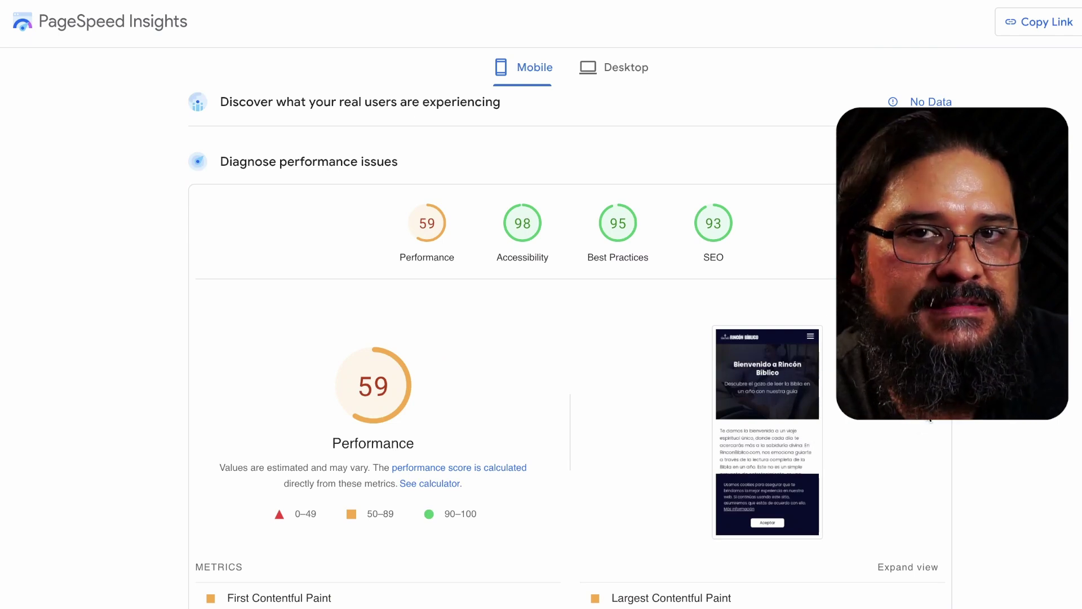
scroll(930, 420, up, 2)
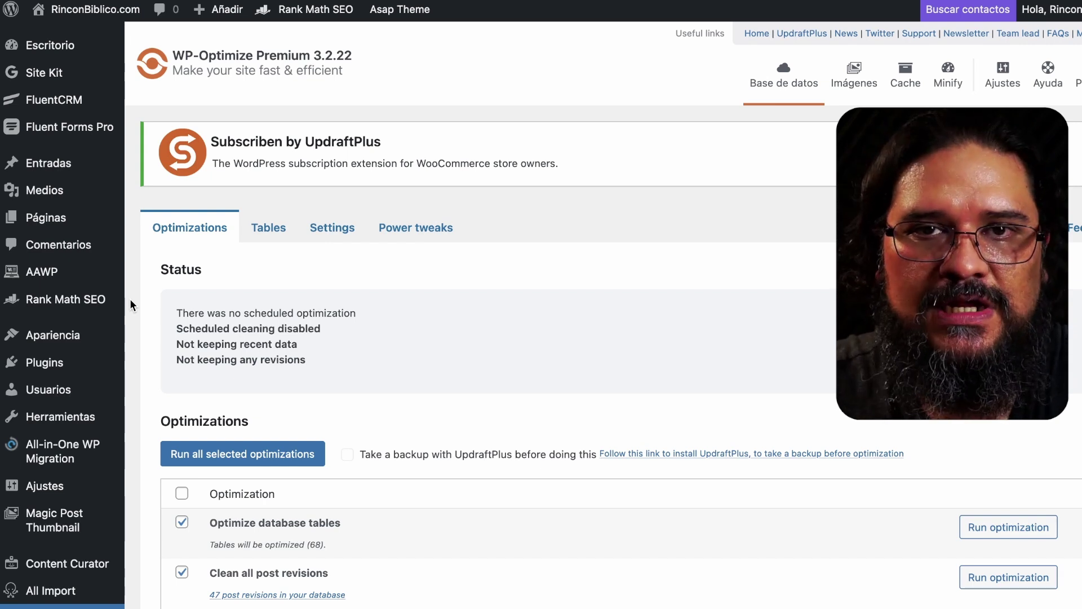
- In the RinconBiblico.com WordPress dashboard, select all WP-Optimize database optimizations and run them
scroll(130, 304, down, 1)
scroll(148, 338, down, 5)
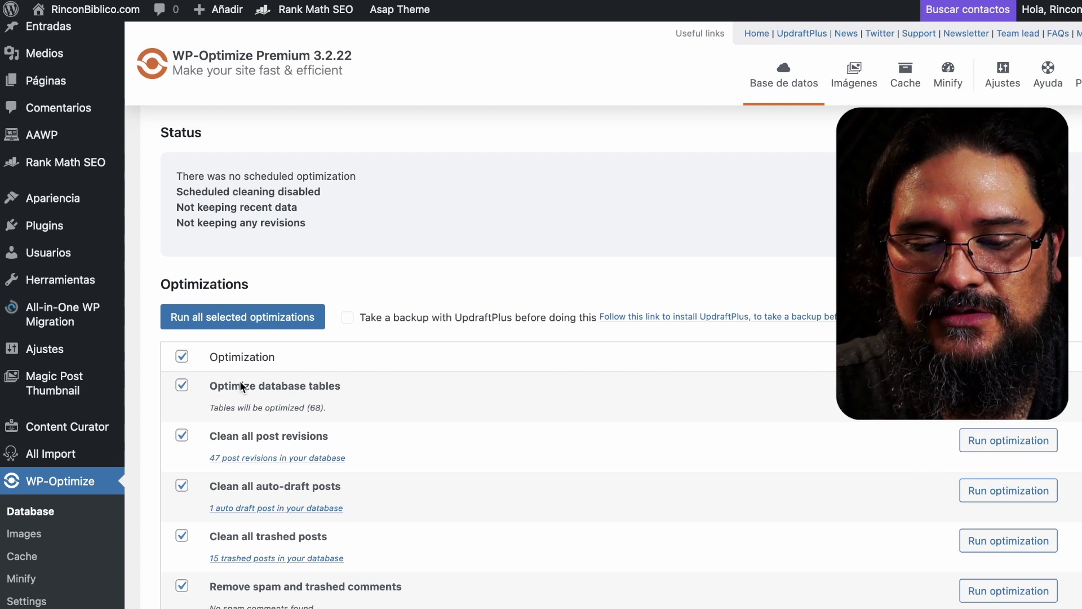
click(260, 319)
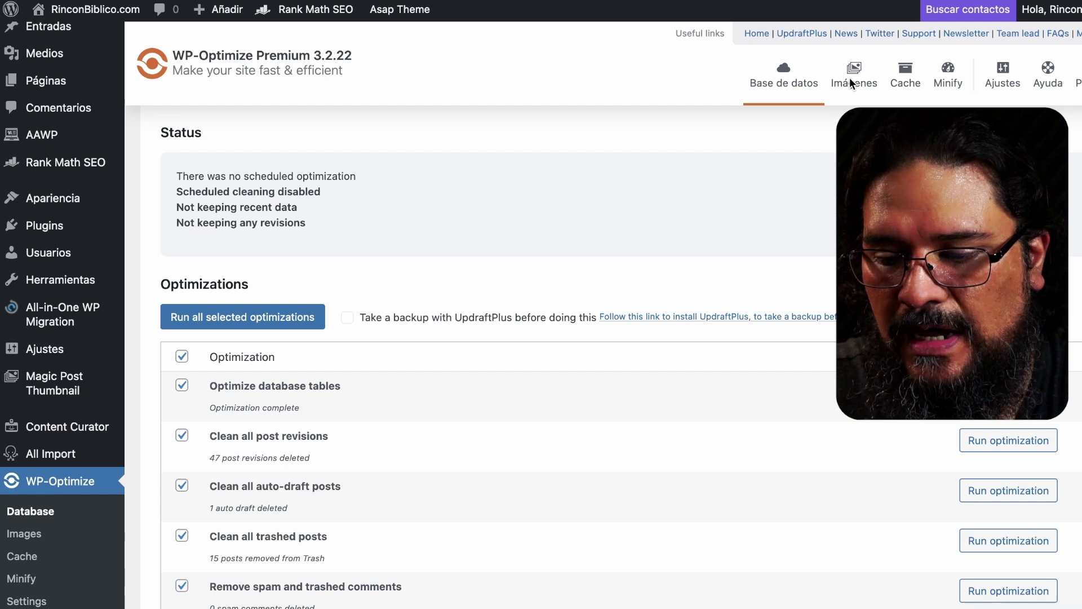
key(Tab)
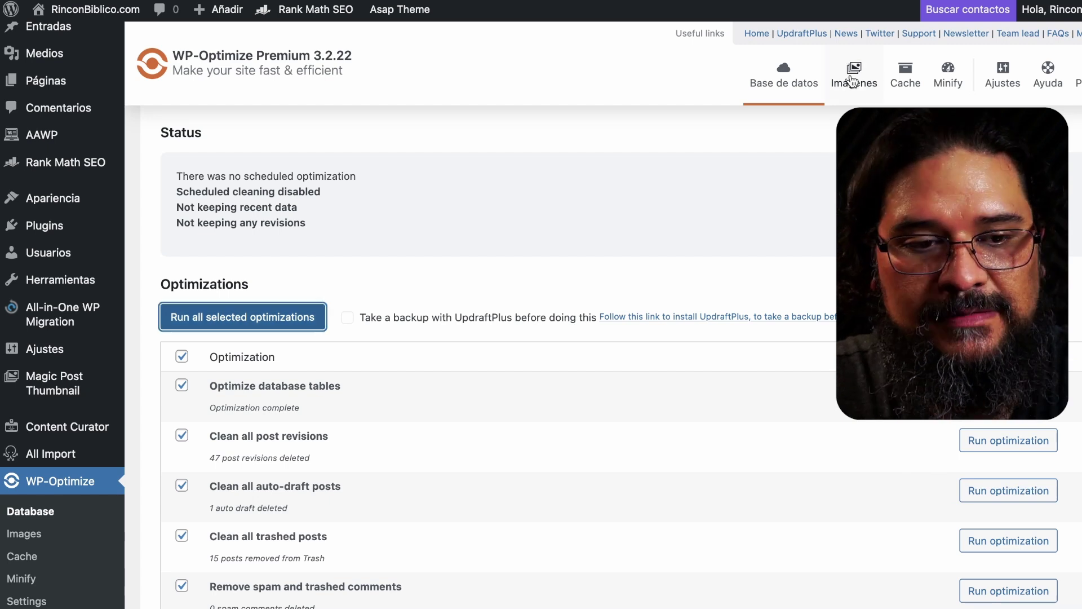
- Enable automatic compression of newly added images and set a Custom compression level shifted towards maximum compression
click(852, 81)
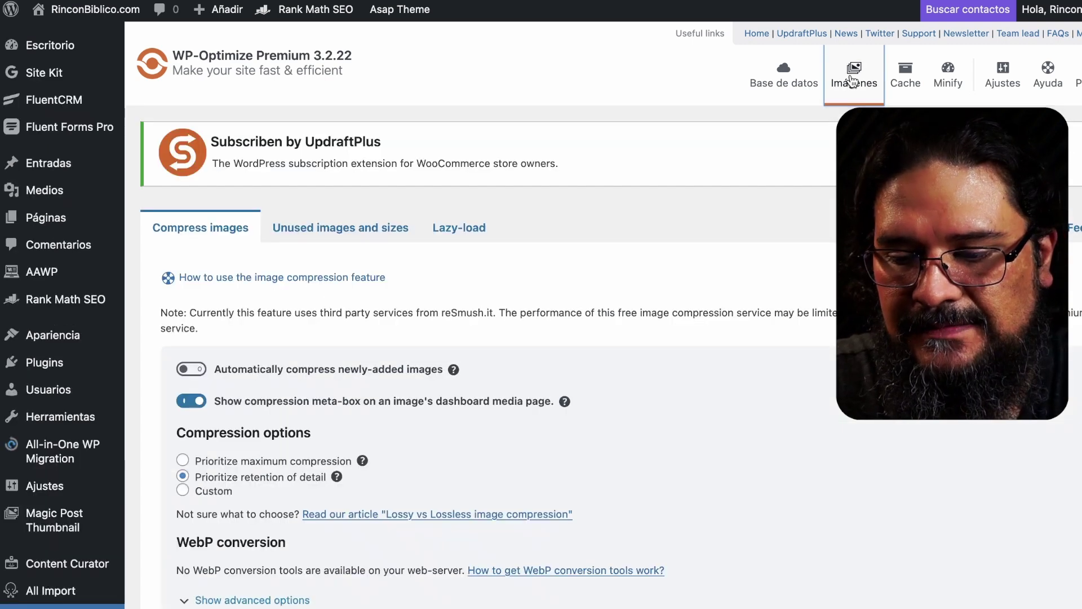
click(192, 370)
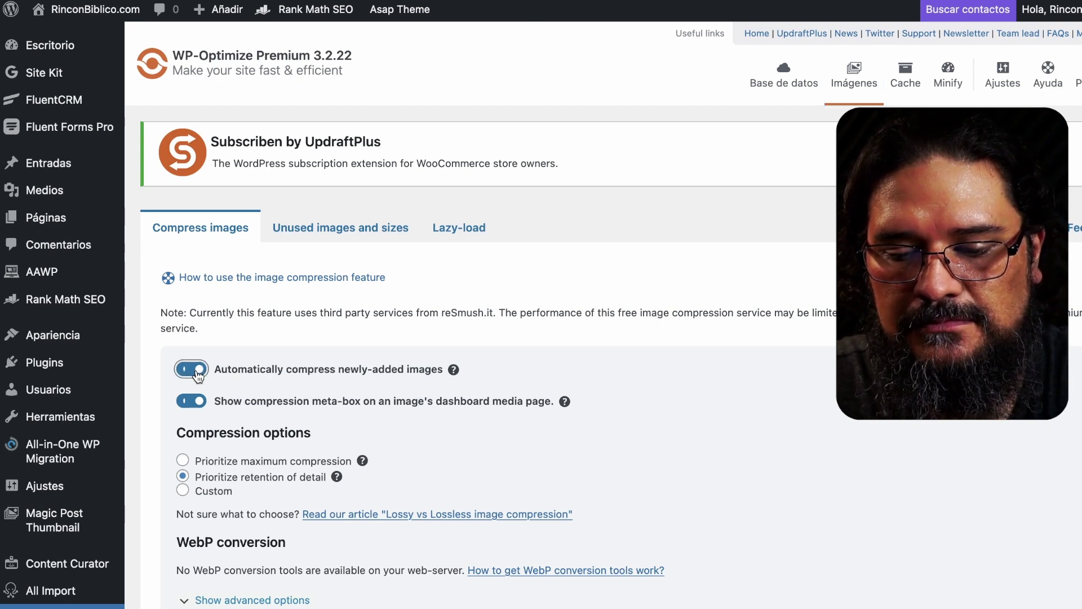
scroll(189, 367, down, 3)
click(184, 359)
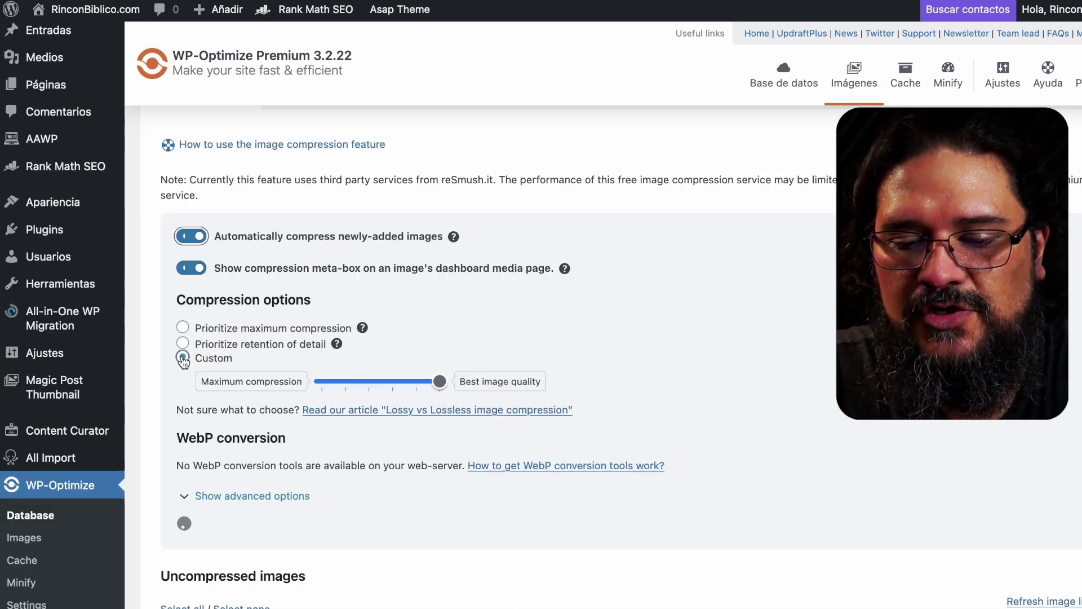
drag(437, 381, 346, 382)
- Compress all uncompressed images except the white logo and the two round cross logos, and dismiss the summary
scroll(141, 418, down, 5)
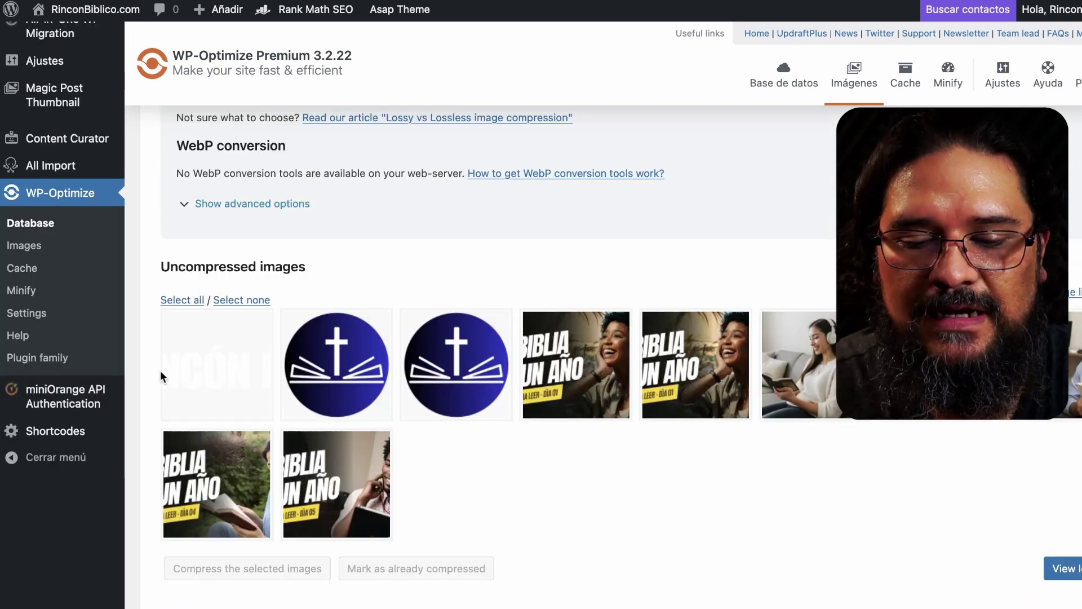
click(189, 301)
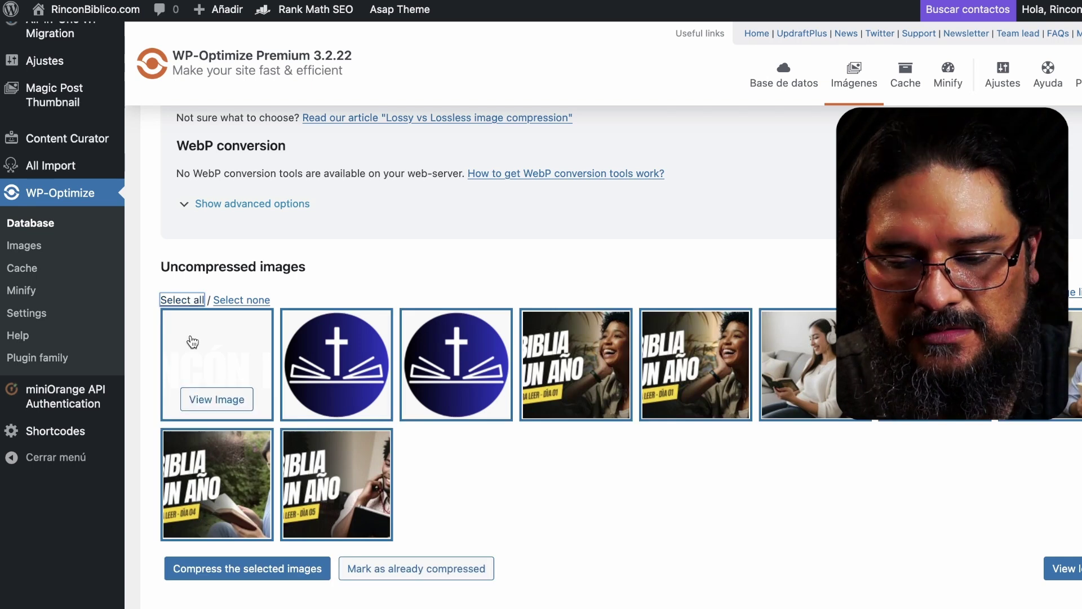
scroll(138, 319, down, 1)
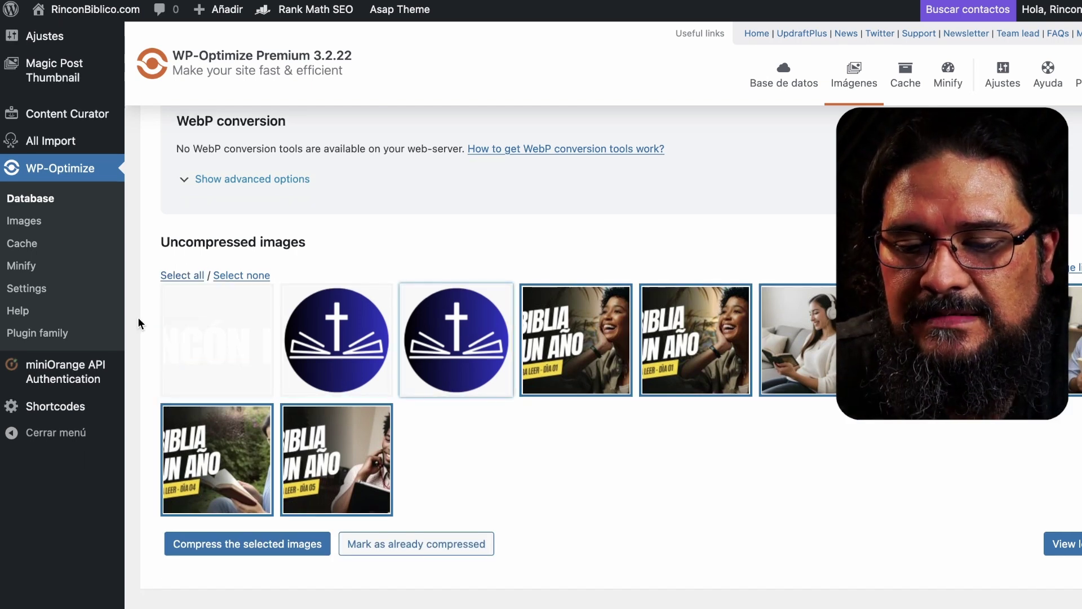
click(204, 545)
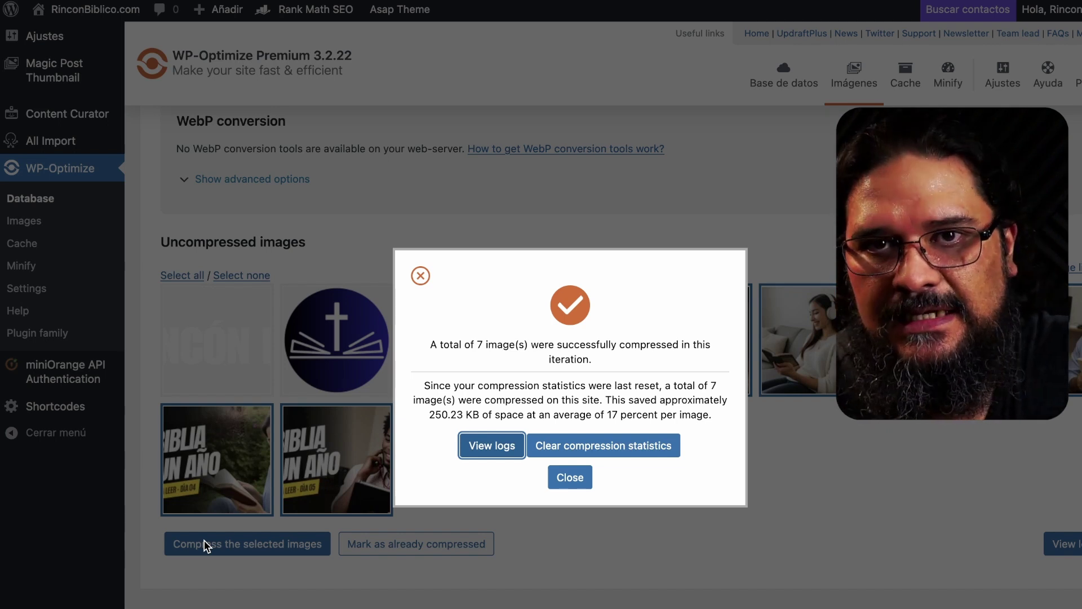
click(570, 477)
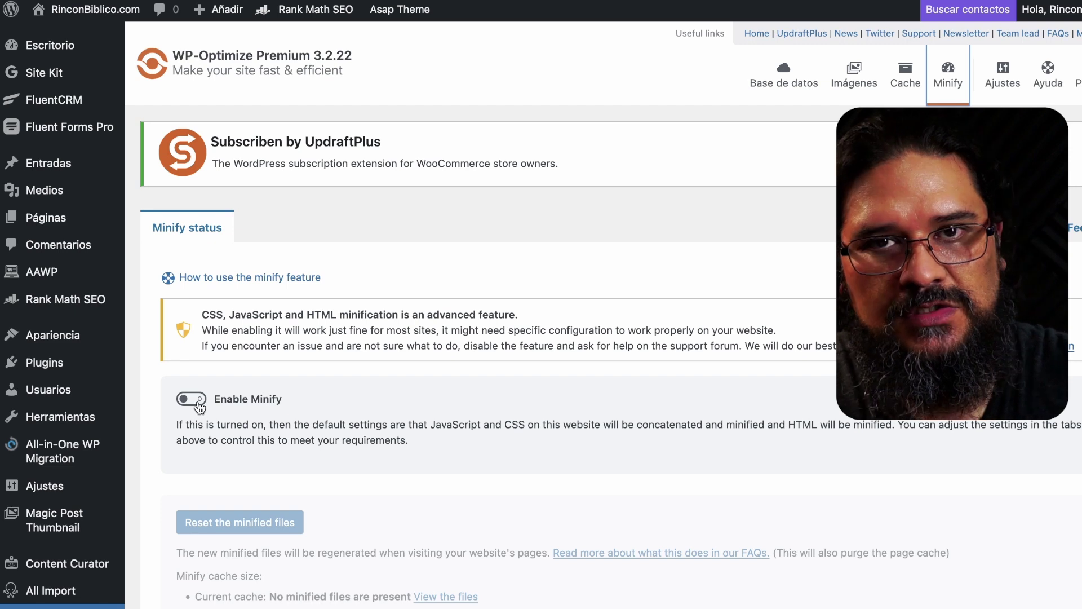
- Enable Minify and check the RinconBiblico.com home page down to the newsletter subscription form
click(196, 399)
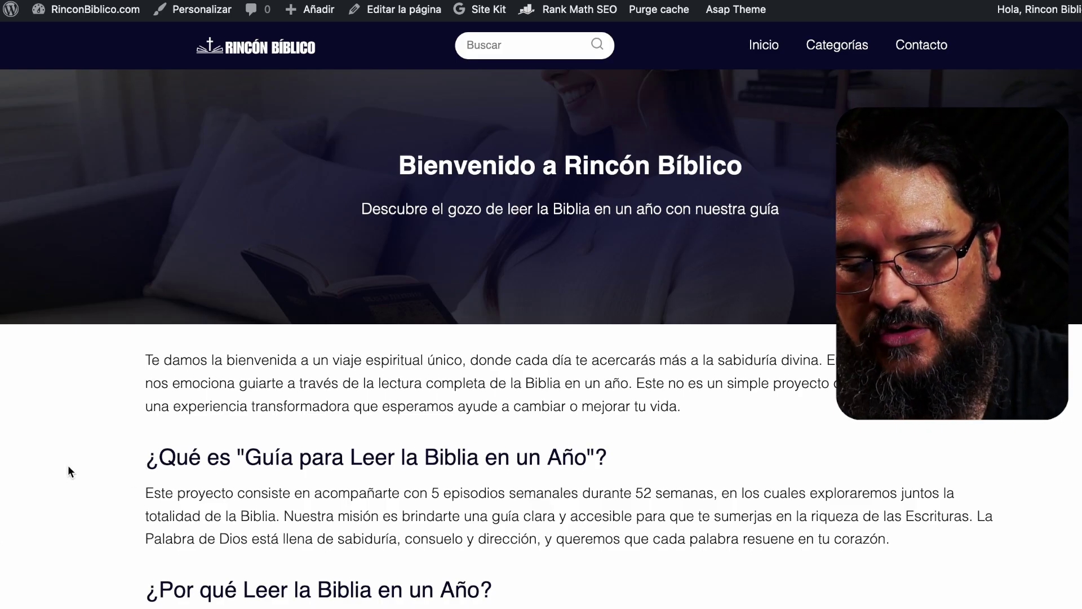
scroll(68, 468, down, 7)
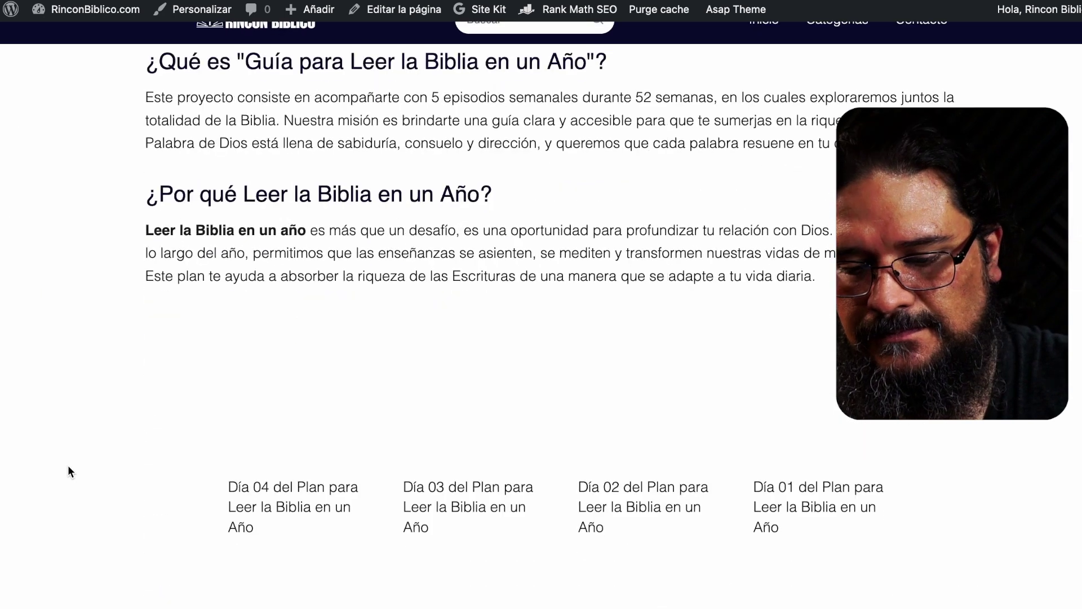
scroll(68, 465, down, 3)
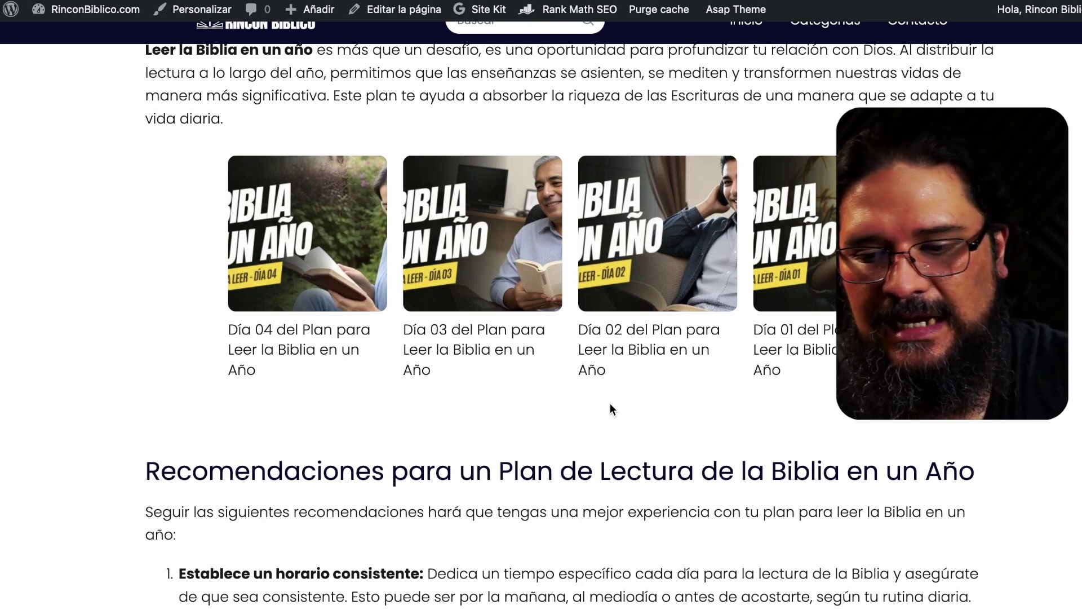
scroll(322, 432, down, 20)
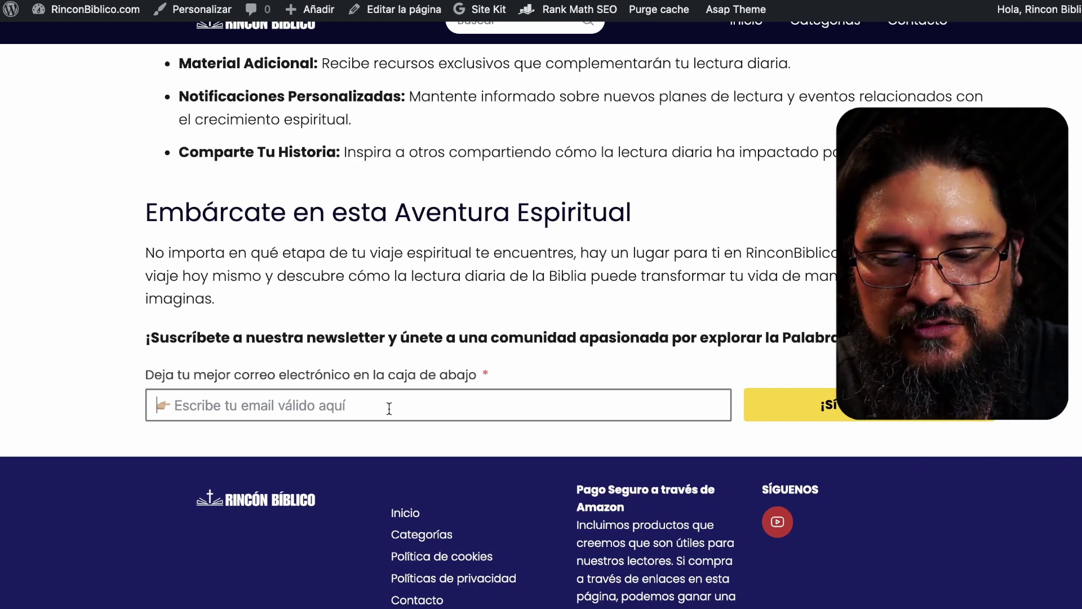
click(813, 402)
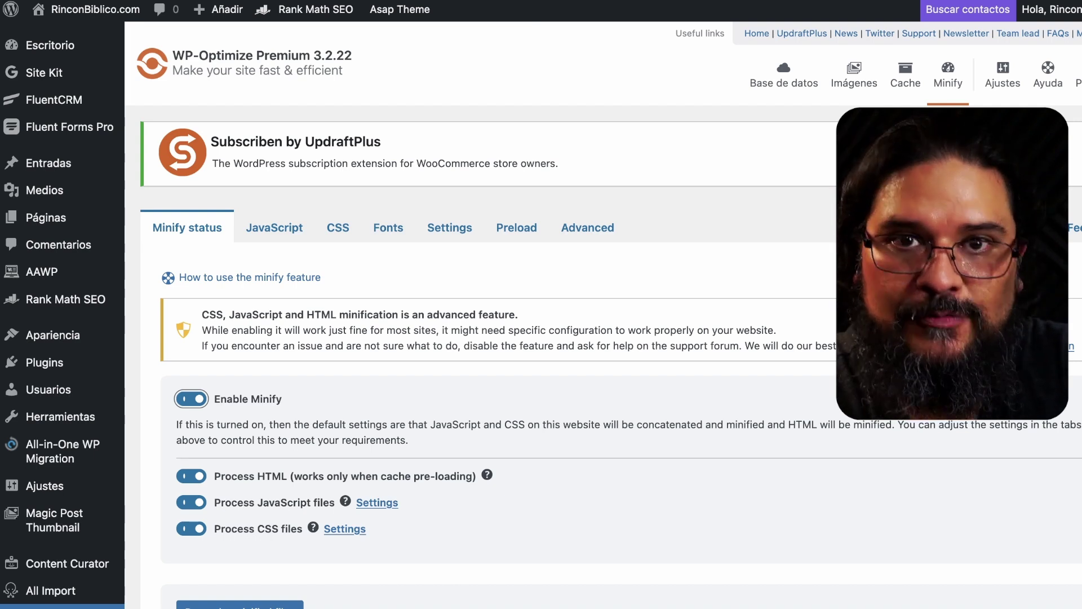
- Enable page caching for RinconBiblico.com and review the cache settings, including the cache lifespan
click(903, 93)
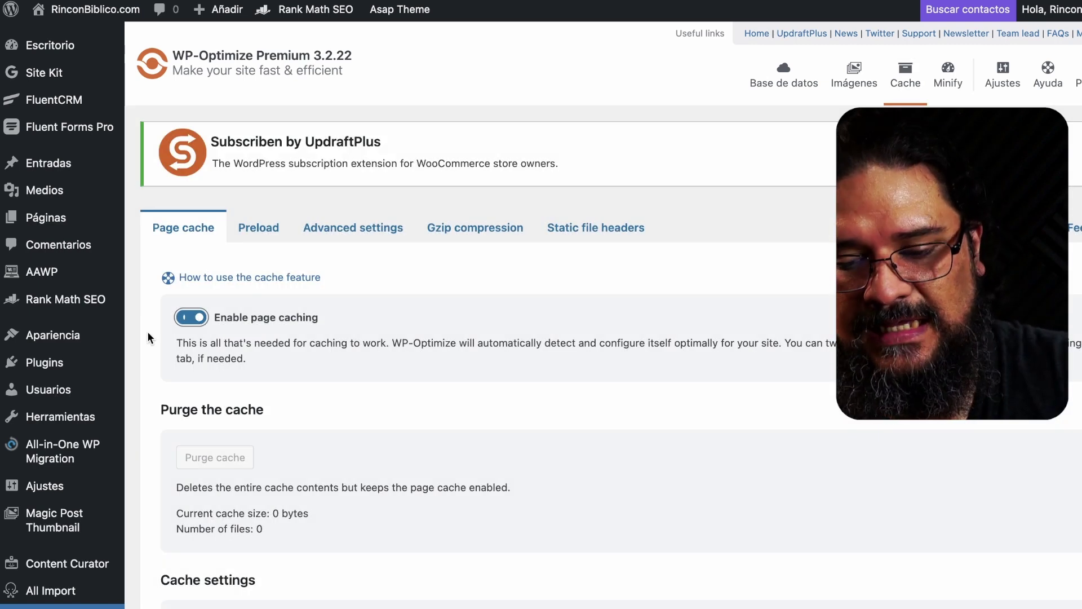
scroll(148, 333, down, 6)
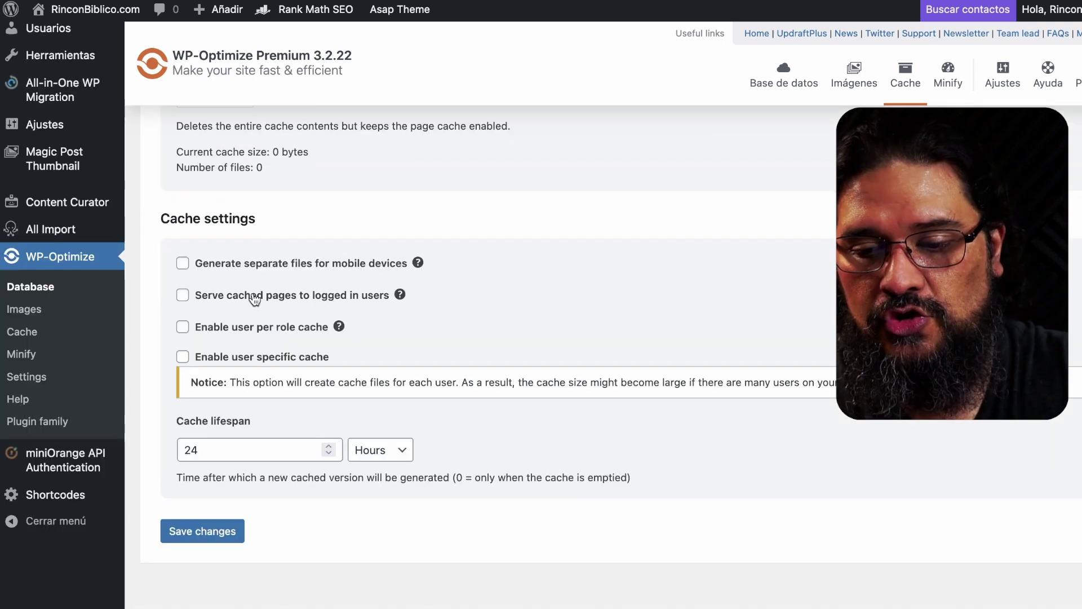
scroll(255, 298, up, 5)
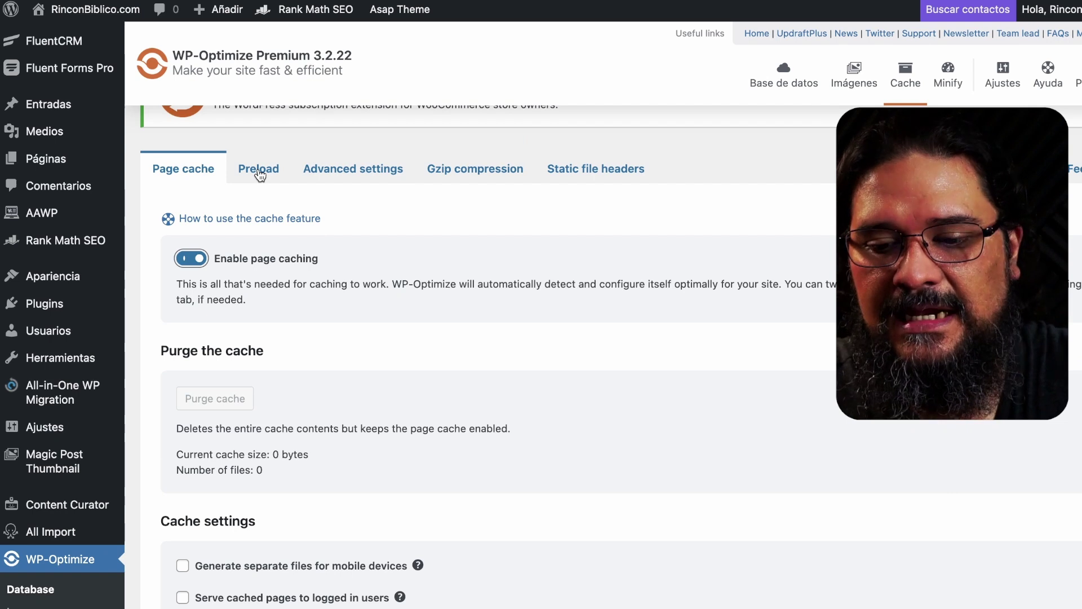
- Run the RinconBiblico.com cache preload, activate scheduled preloading with the Same as cache lifespan option, and save the changes
click(259, 172)
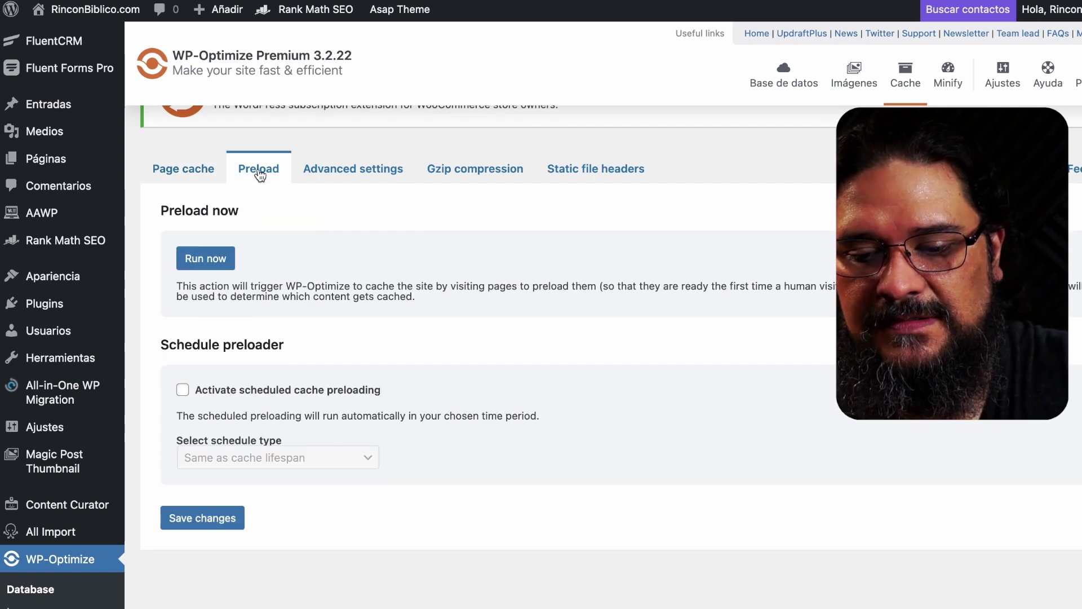
click(217, 259)
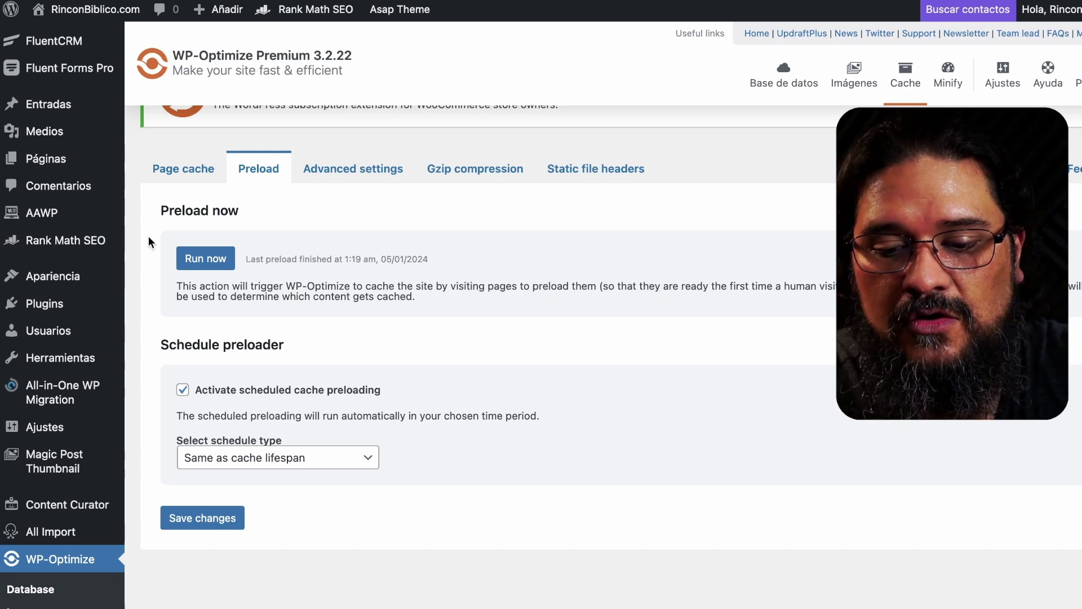
click(191, 516)
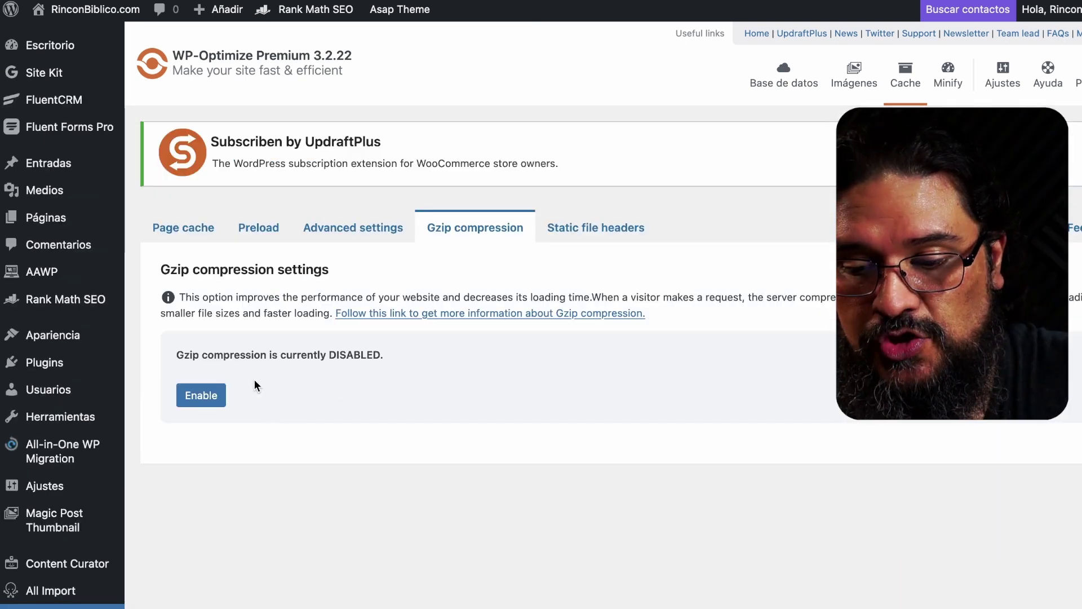
- Enable Gzip compression in the WP-Optimize cache settings
click(203, 396)
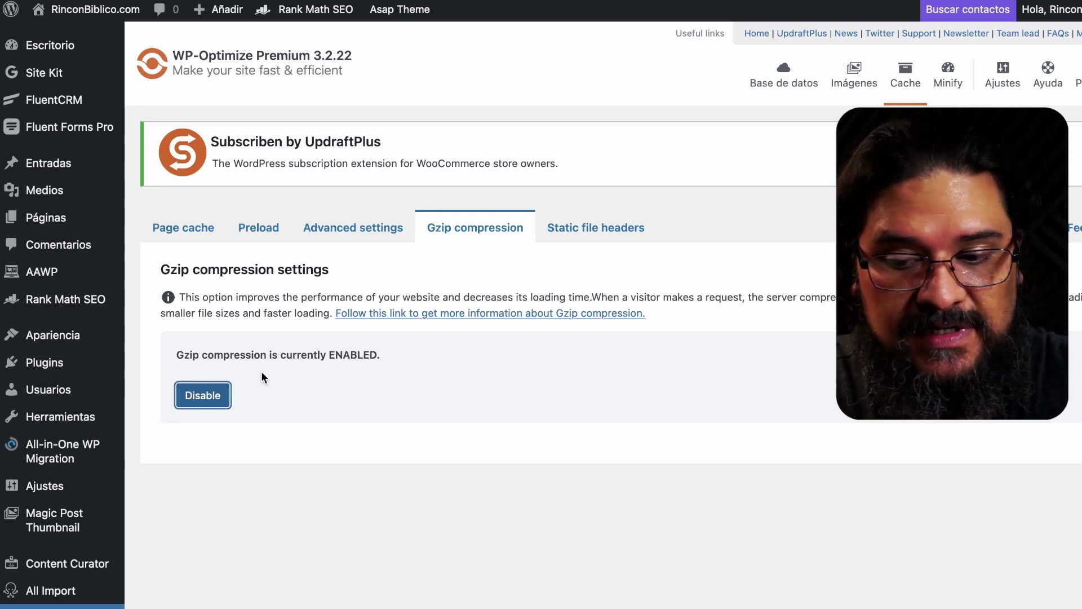
- Enable browser static file caching headers with an expiration time of 28 days and 0 hours
click(596, 228)
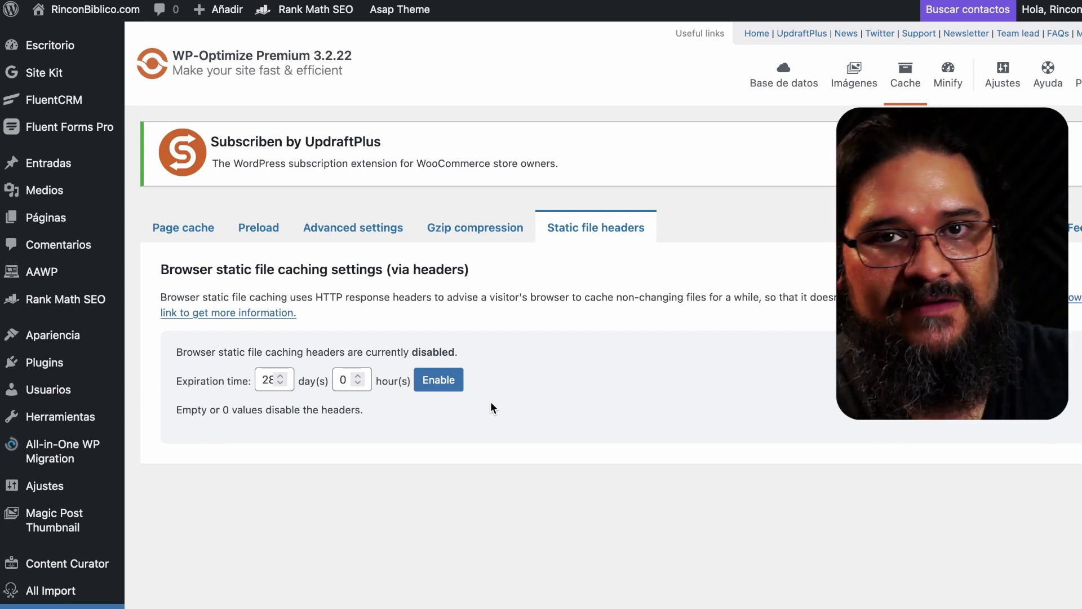
click(446, 381)
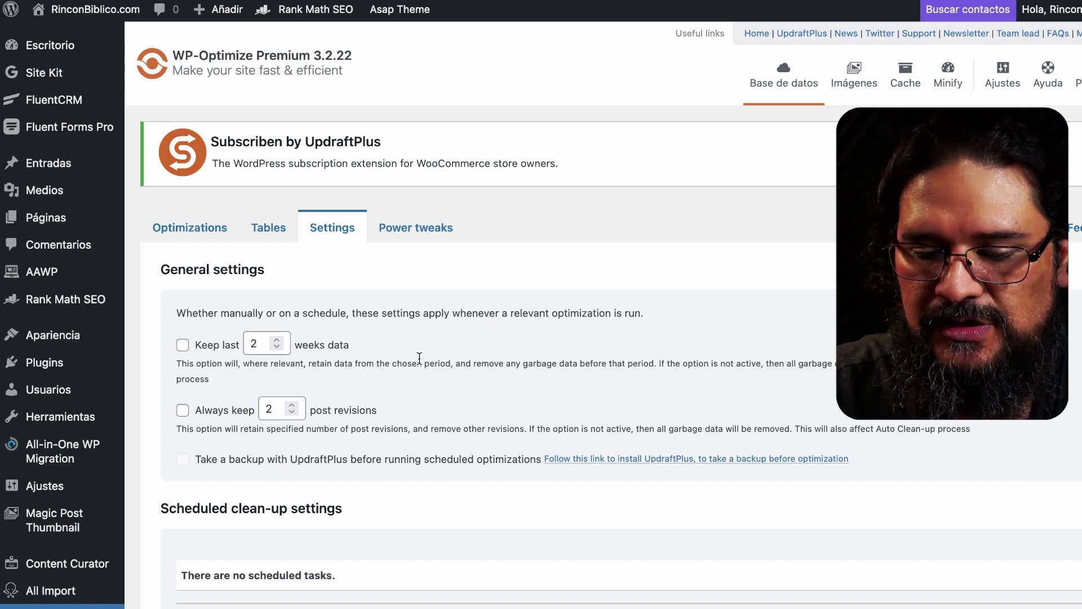
- In the database settings, activate keeping the last 2 weeks of data and always keeping 2 post revisions
click(184, 347)
click(182, 410)
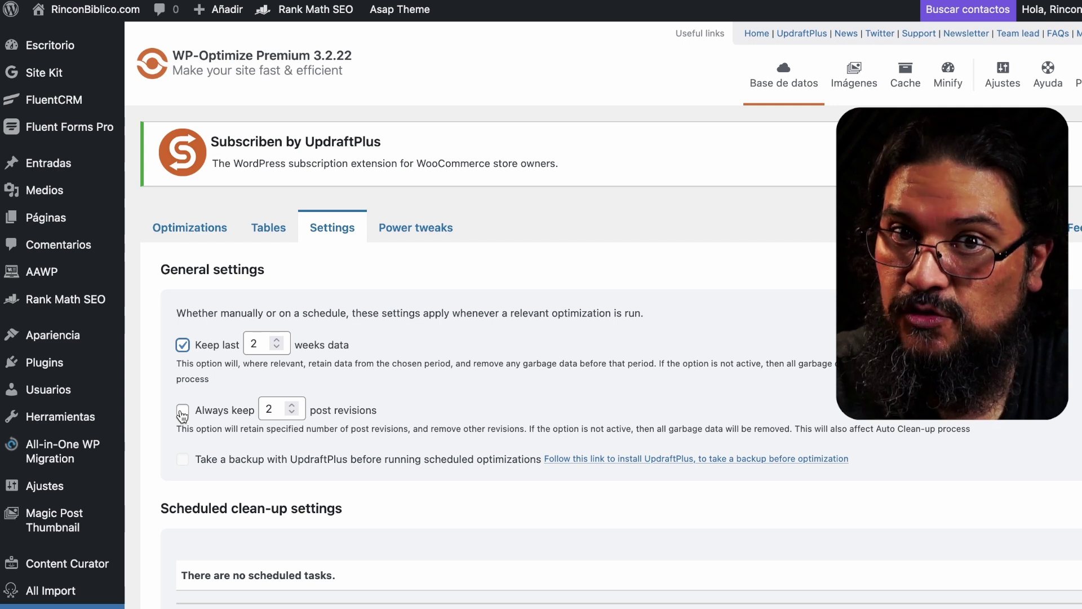
- Add a scheduled clean-up task that optimizes database tables, cleans all post revisions, and removes auto-draft and trashed posts
scroll(160, 453, down, 3)
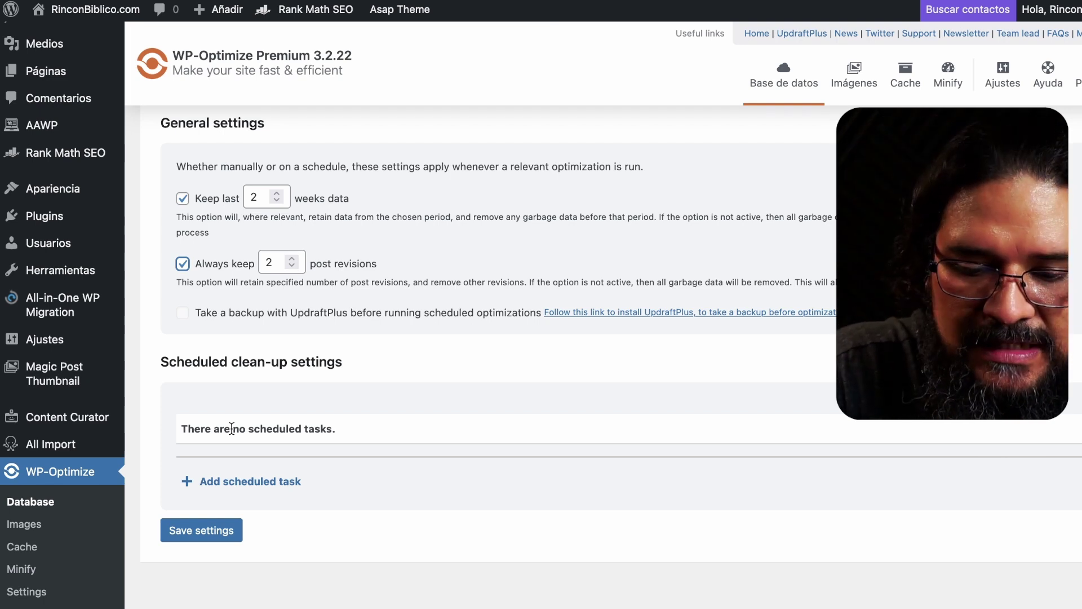
click(242, 482)
click(375, 493)
click(389, 359)
click(406, 387)
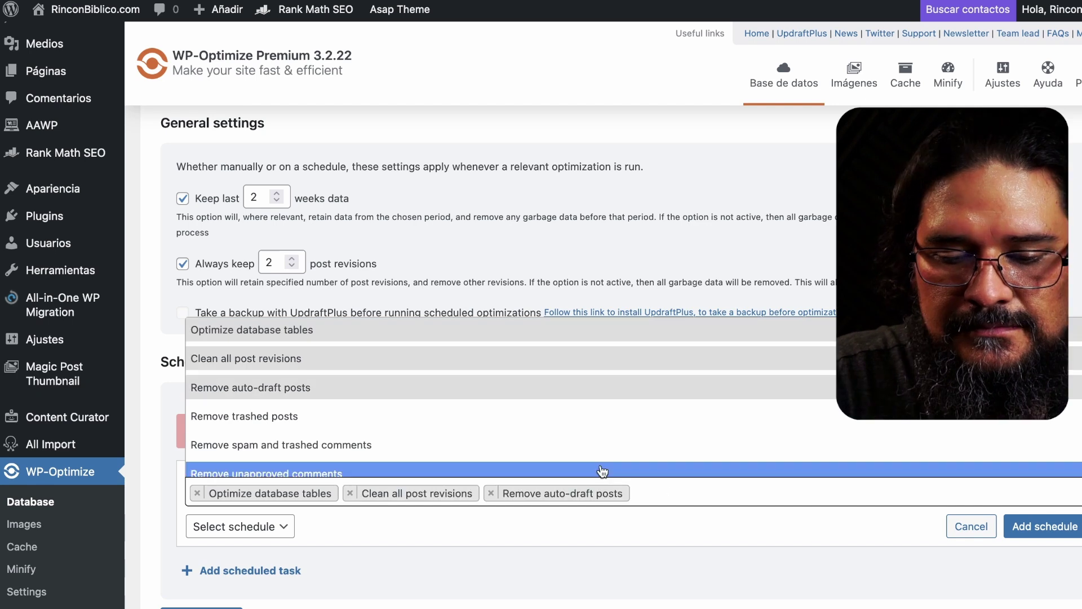
click(620, 415)
- Include spam and trashed comments, unapproved comments, expired transient options and orphaned user meta in the scheduled clean-up, and save the settings
scroll(733, 395, down, 1)
click(797, 374)
click(616, 406)
click(547, 523)
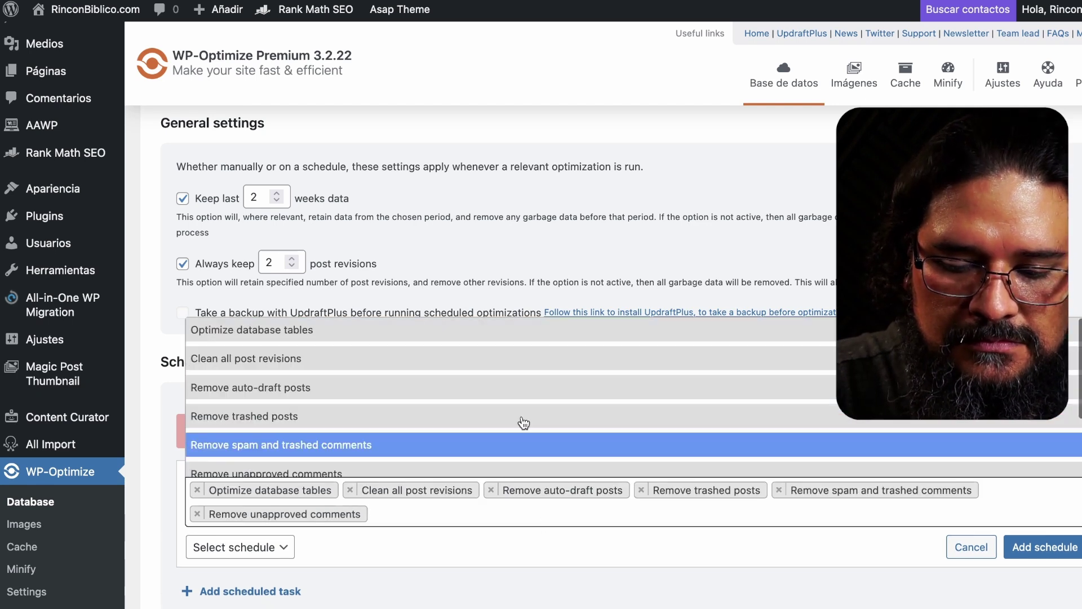
click(620, 451)
scroll(620, 451, down, 3)
click(697, 434)
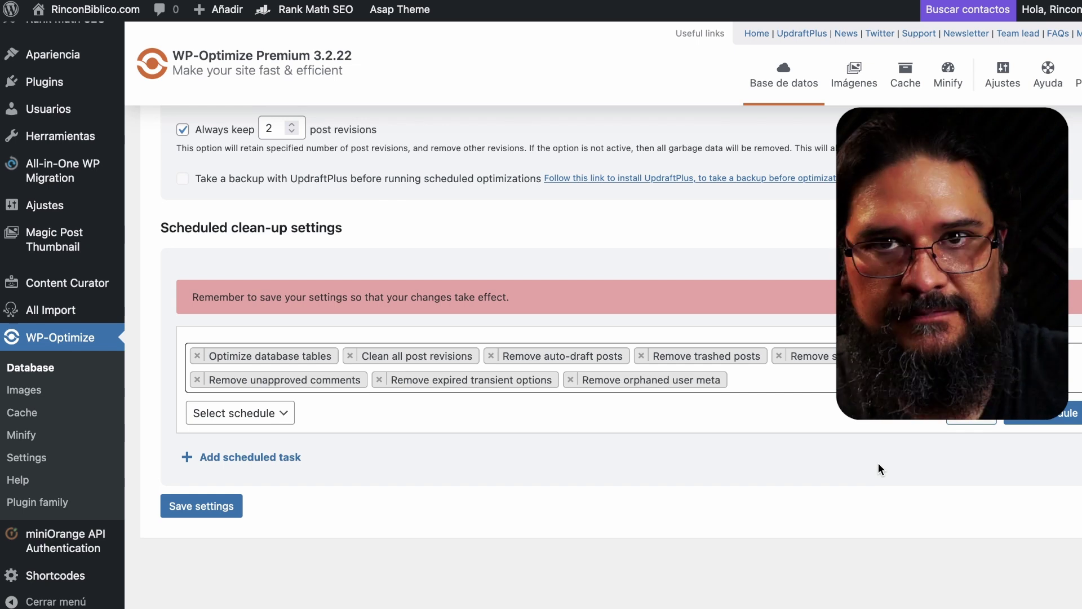
click(222, 504)
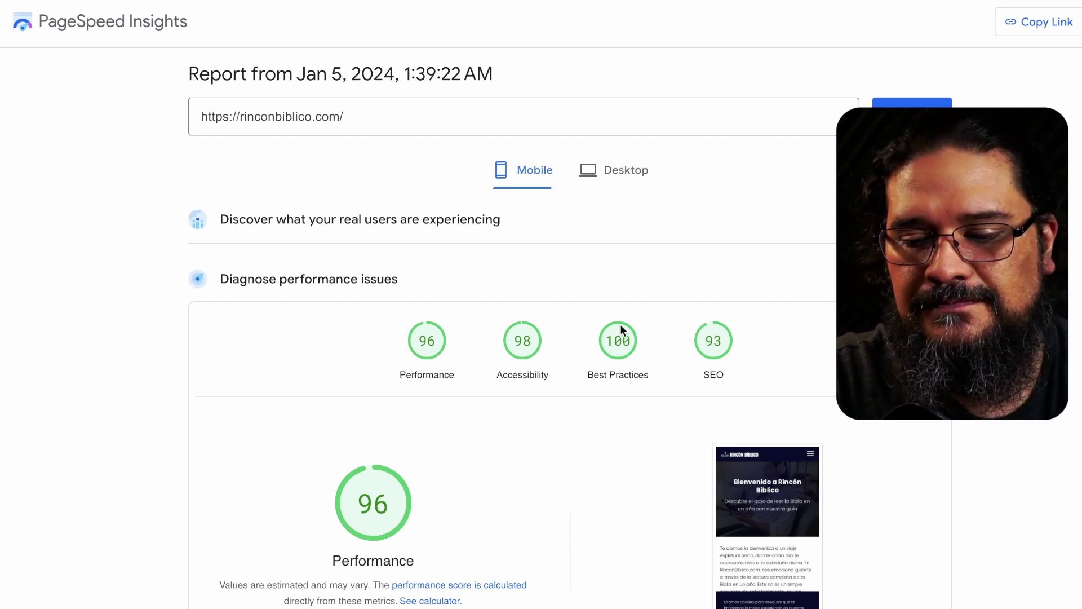
- Compare the desktop and mobile PageSpeed Insights scores for rinconbiblico.com
click(634, 174)
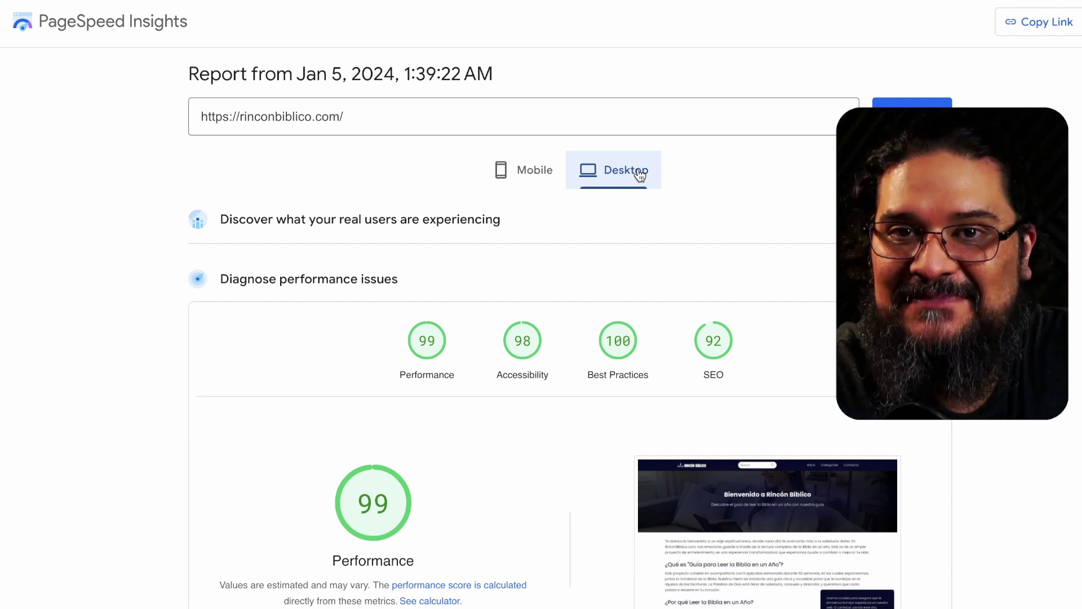
click(539, 174)
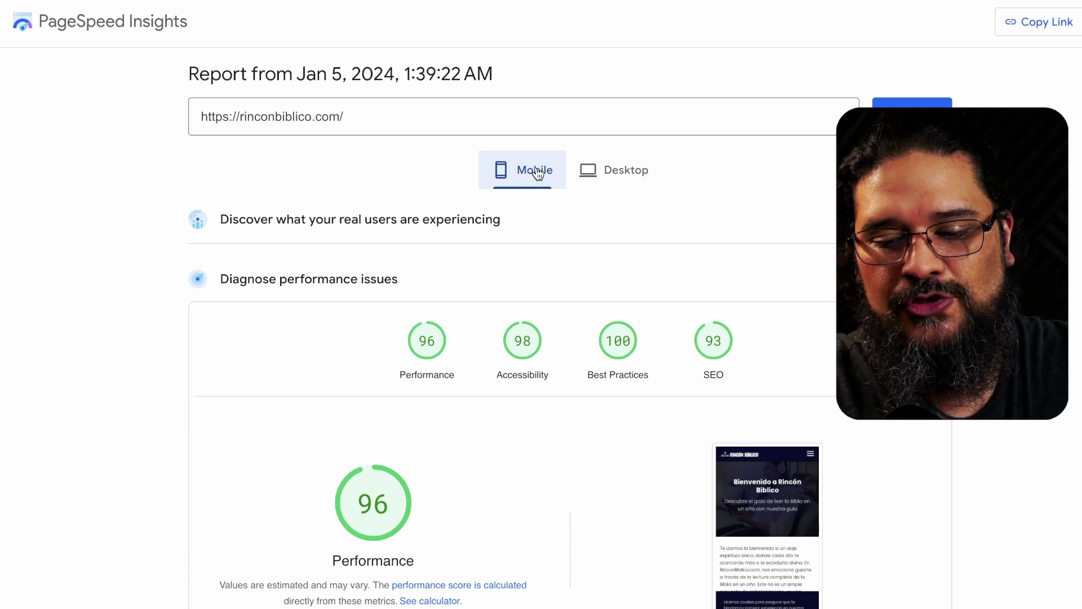